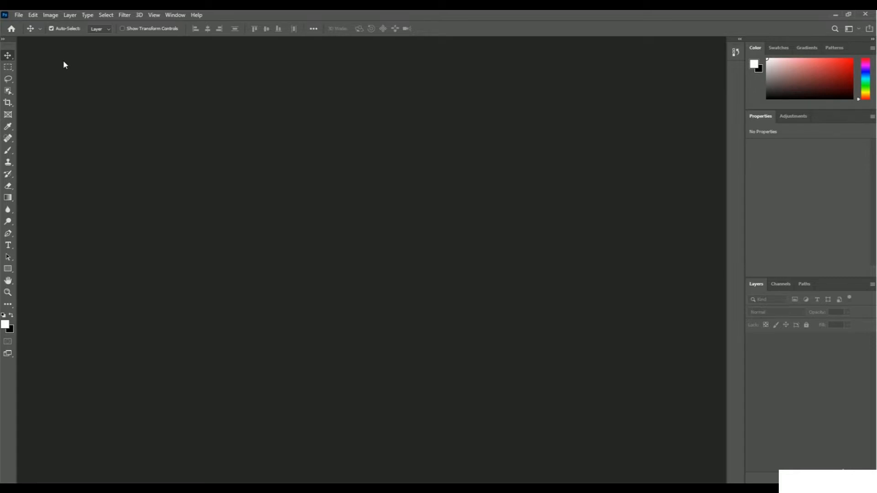
Step: Create a document from the Default Photoshop Size photo preset, 7 x 5 in at 300 ppi
click(20, 15)
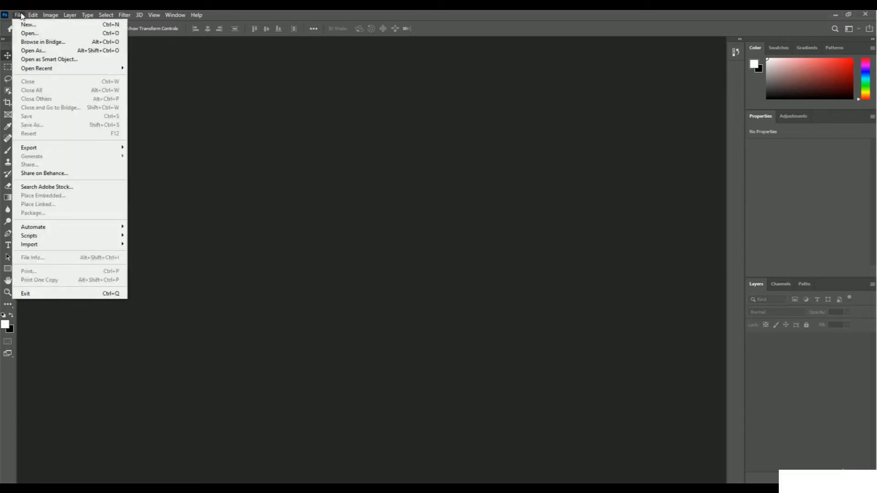
click(74, 26)
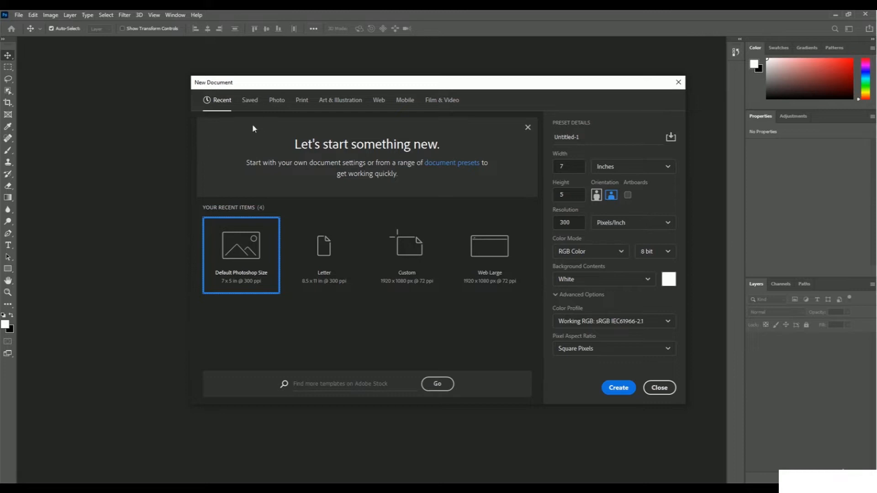
click(278, 103)
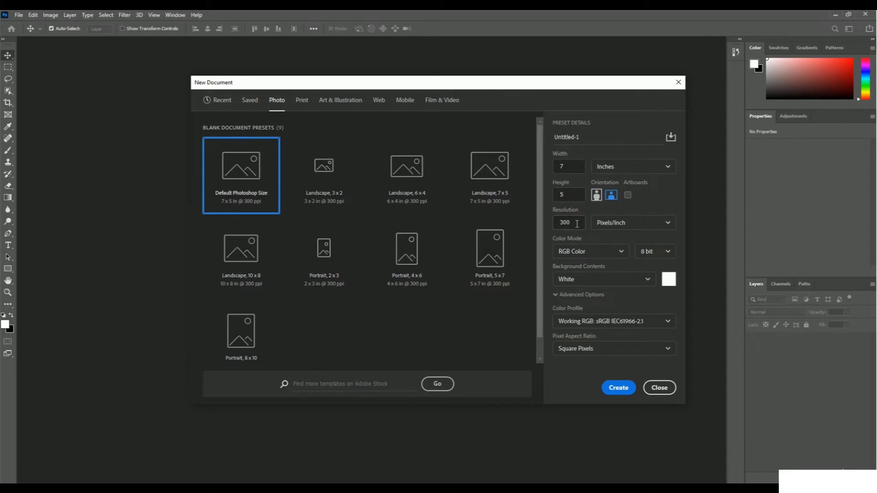
click(618, 387)
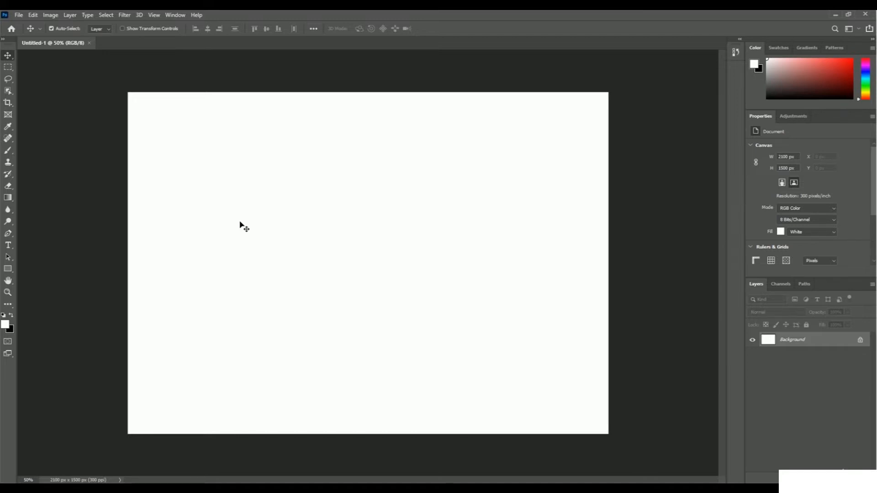
Step: Draw an ellipse about 1002 x 1019 px near the canvas's upper-left corner, with solid green fill 0aa00e
click(154, 15)
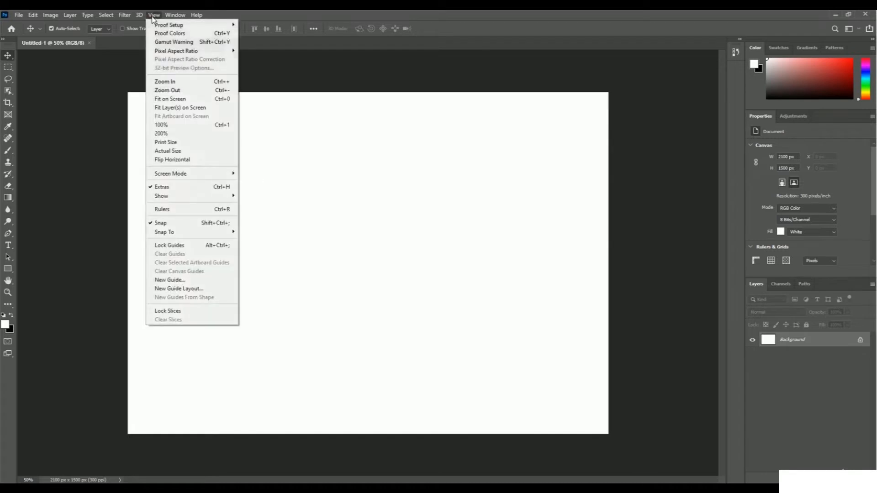
click(197, 91)
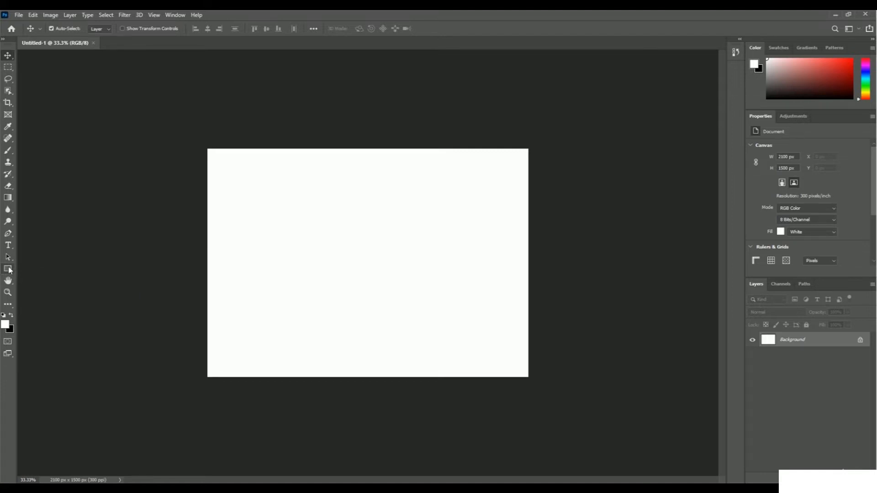
click(8, 269)
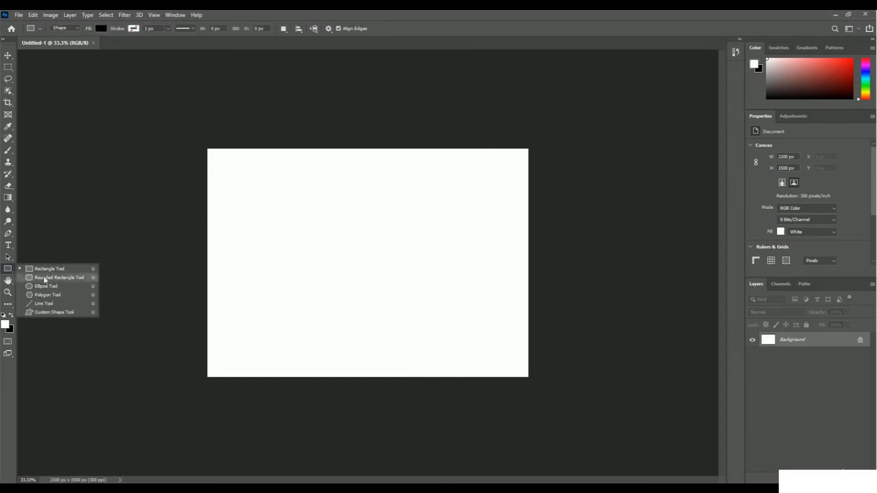
click(76, 287)
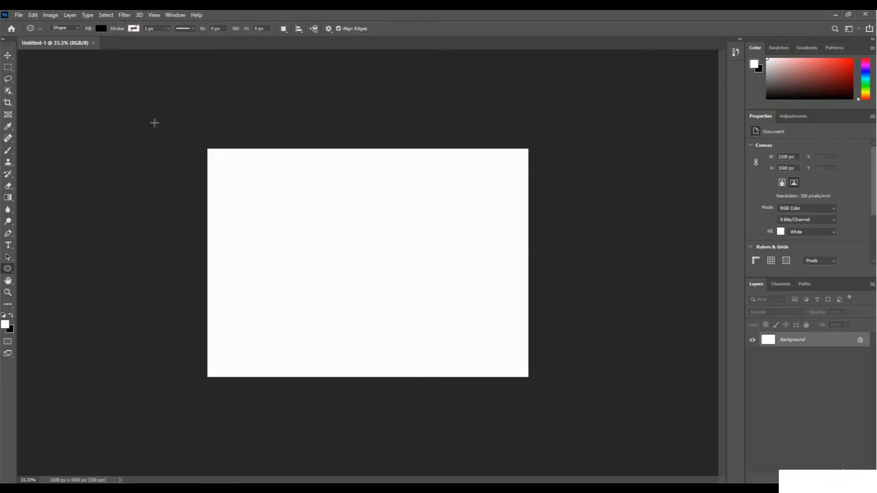
click(101, 29)
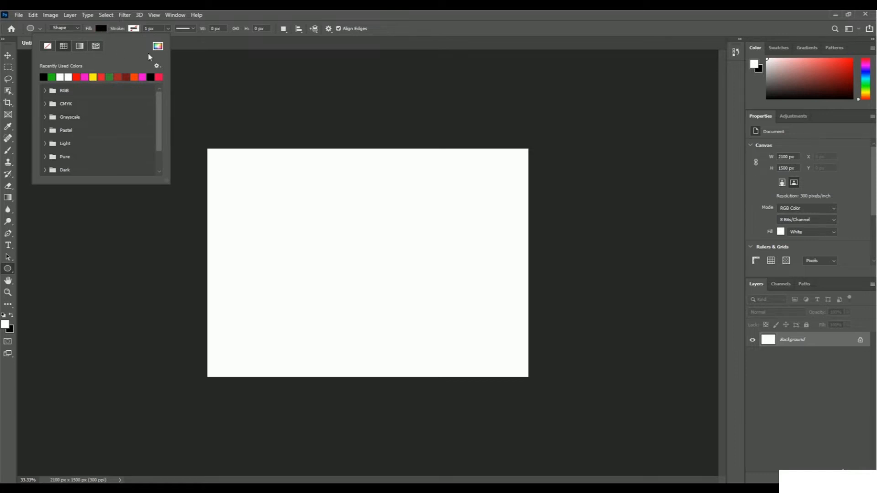
click(158, 46)
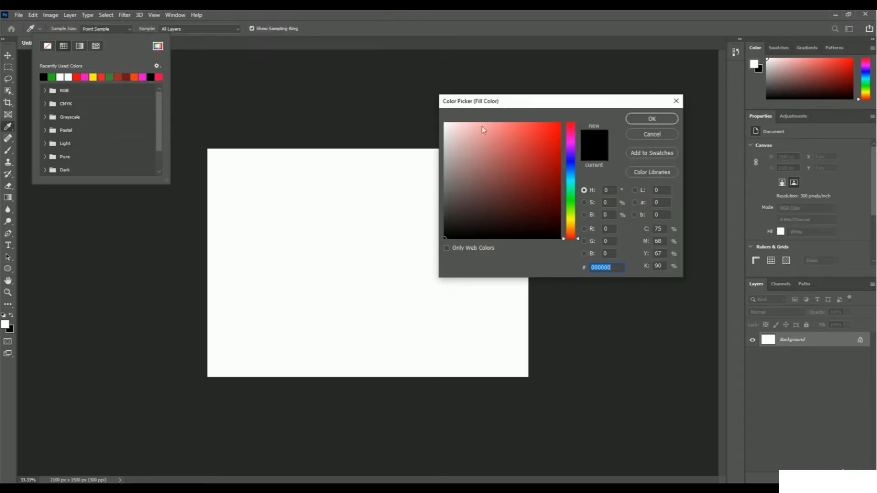
click(571, 202)
click(570, 199)
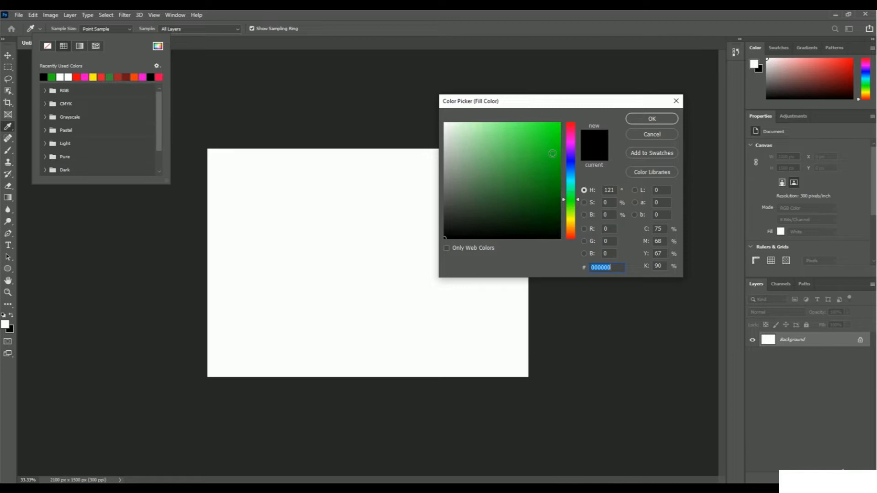
click(551, 160)
click(553, 166)
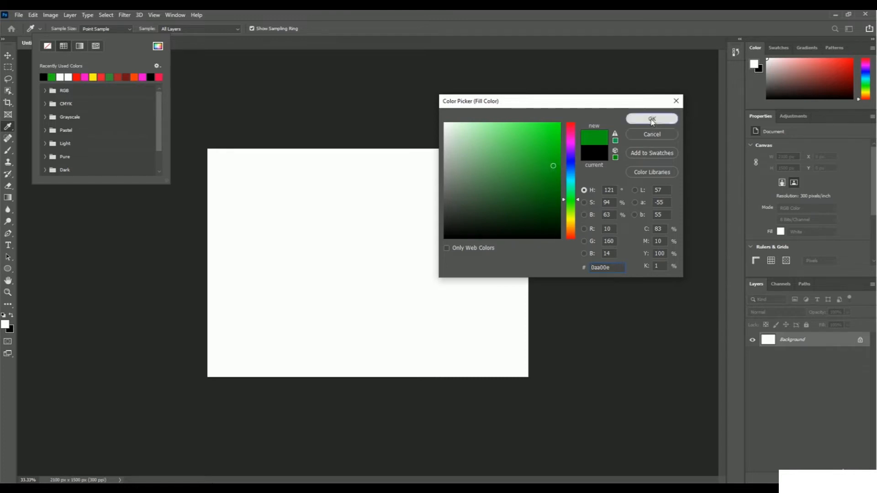
click(652, 120)
click(390, 29)
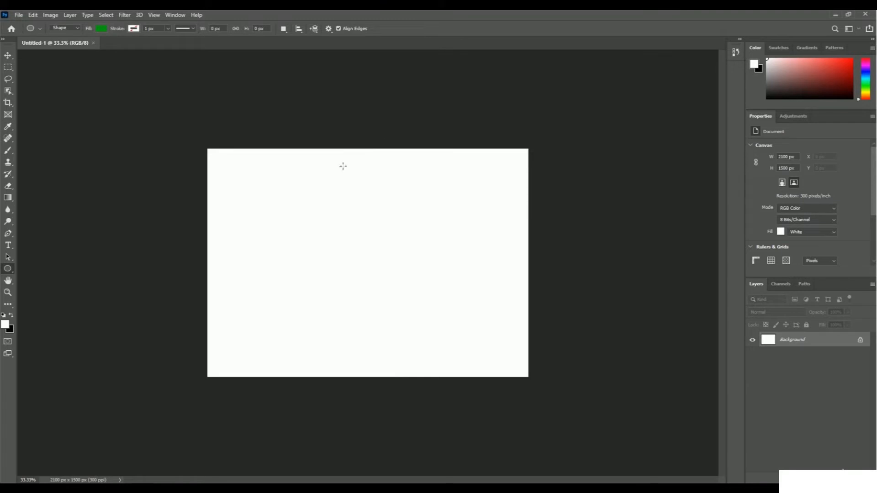
drag(227, 170, 379, 324)
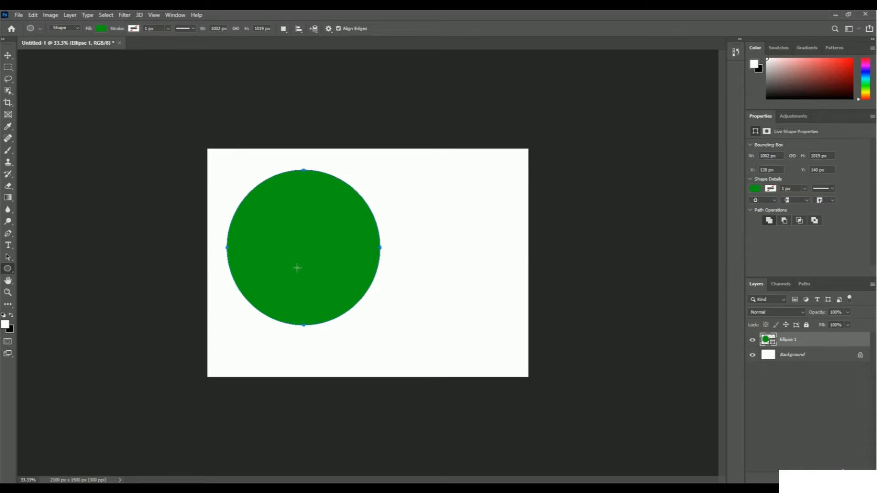
Step: Scale the green circle to about 1859 x 1863 px and position it so it overflows the canvas's left side
click(33, 15)
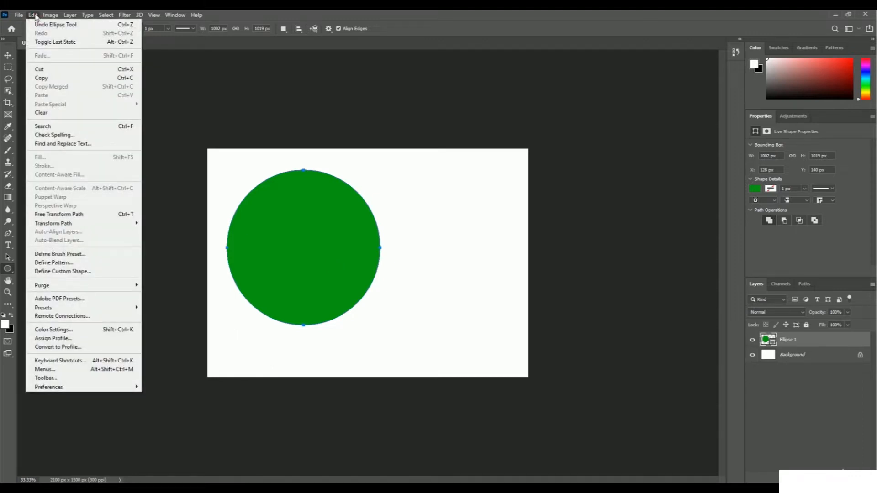
mouse_move(68, 224)
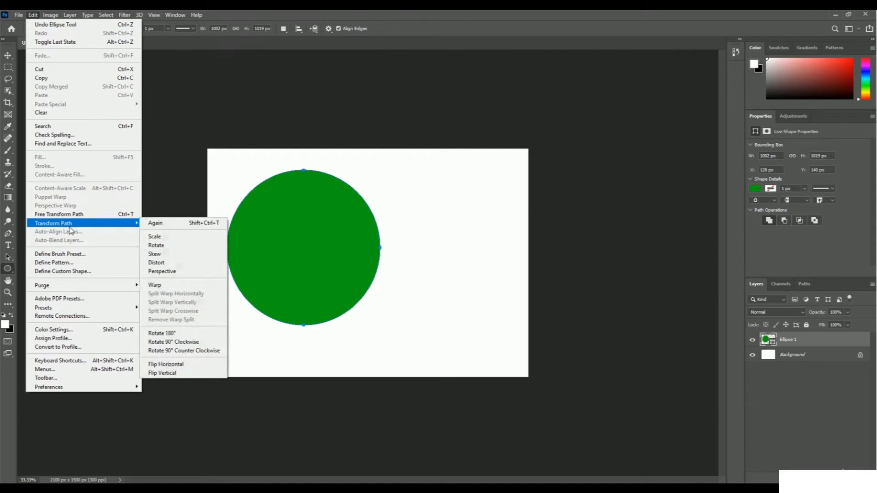
click(174, 239)
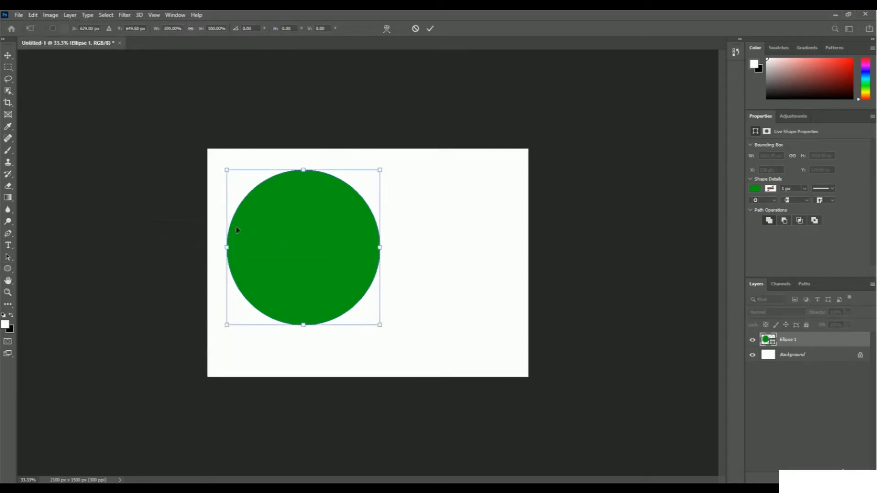
mouse_move(287, 234)
mouse_down()
mouse_move(279, 245)
mouse_move(273, 230)
mouse_up()
drag(208, 185, 128, 115)
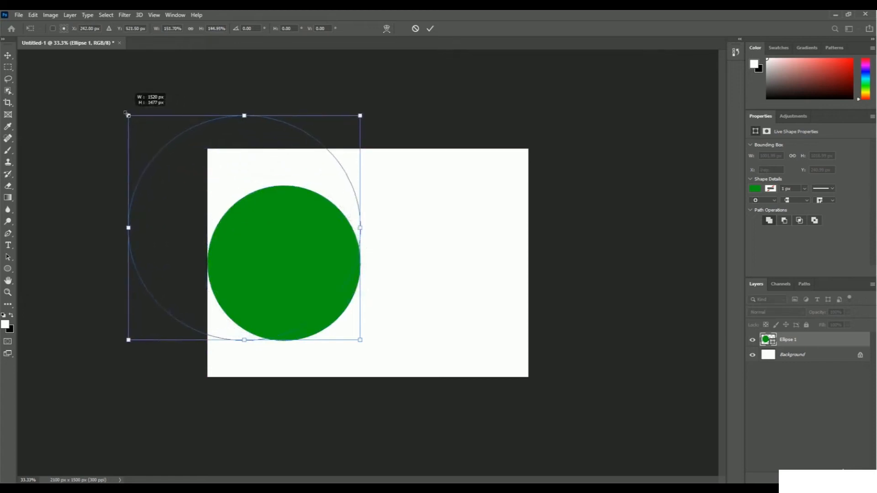
drag(245, 340, 244, 398)
drag(124, 259, 71, 257)
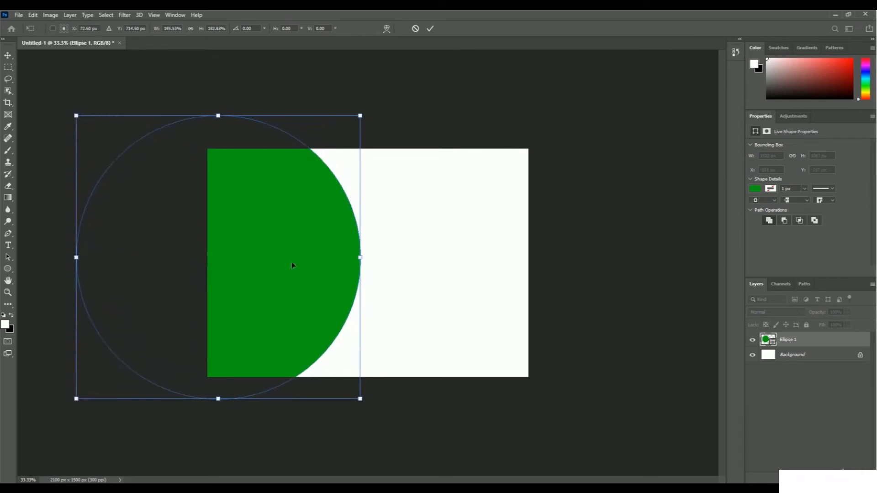
drag(308, 264, 310, 264)
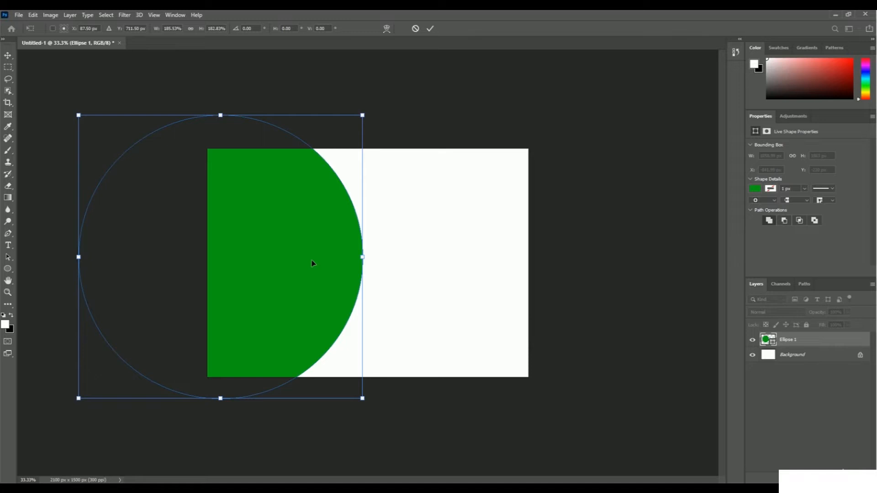
click(430, 29)
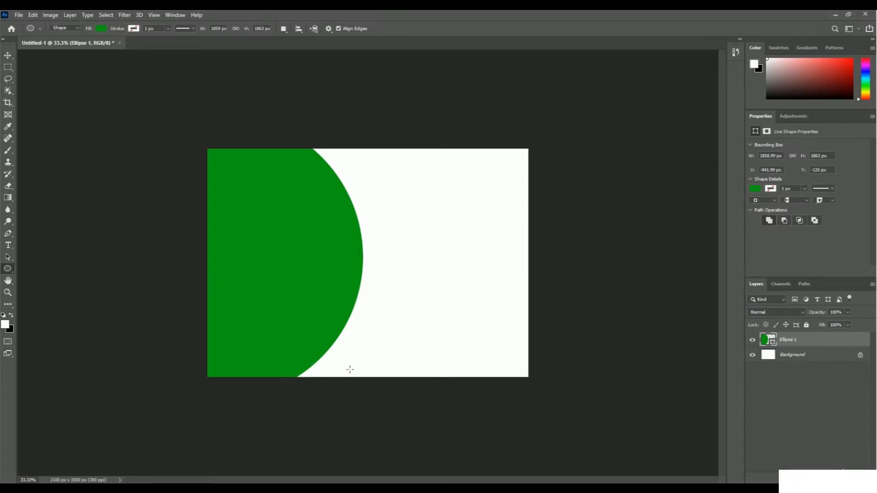
Step: Rename the ellipse layer as Green Circle
double_click(791, 342)
text(Green Circle)
key(Return)
Step: Add a yellow (fff000) Stroke effect with a size of about 70 px to the Green Circle layer
click(799, 477)
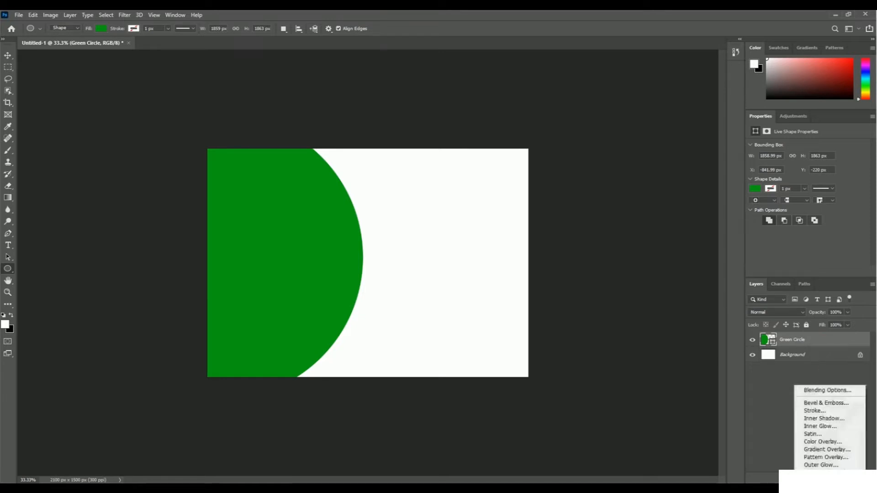
click(829, 410)
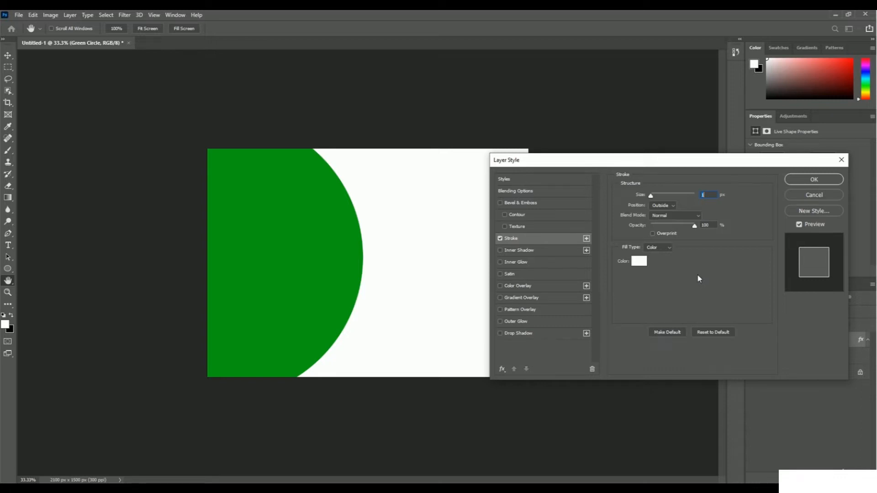
click(639, 262)
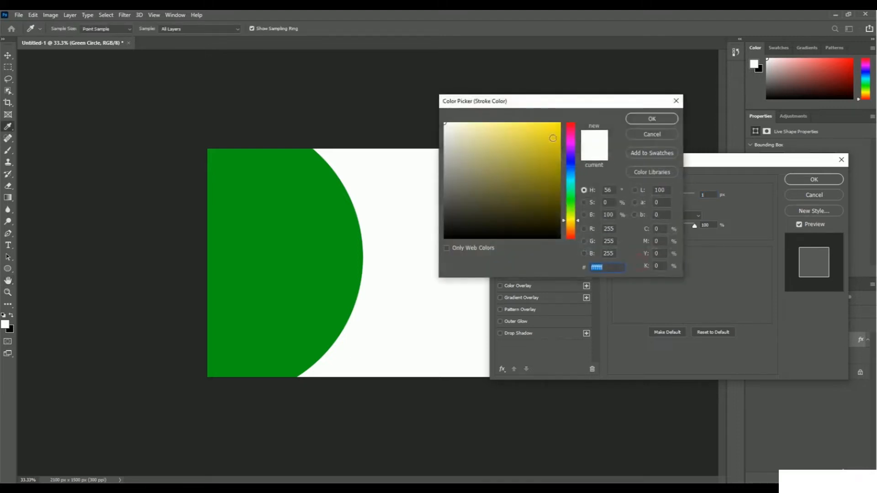
click(559, 124)
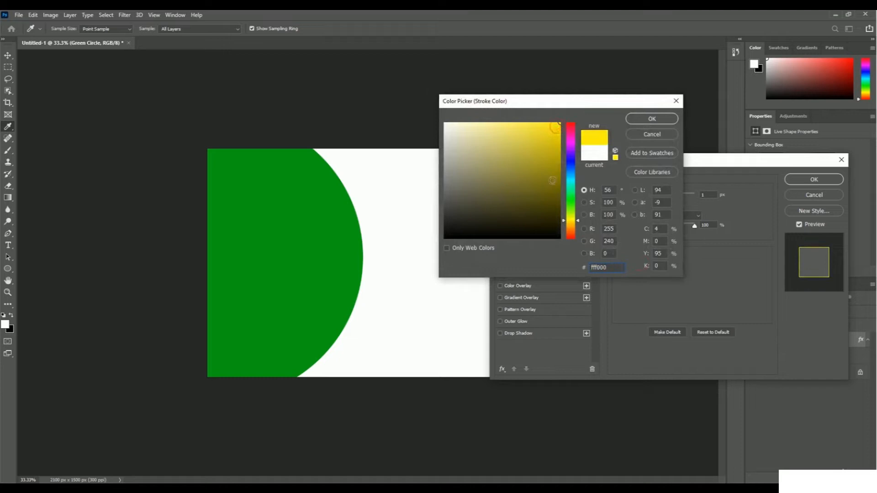
click(652, 119)
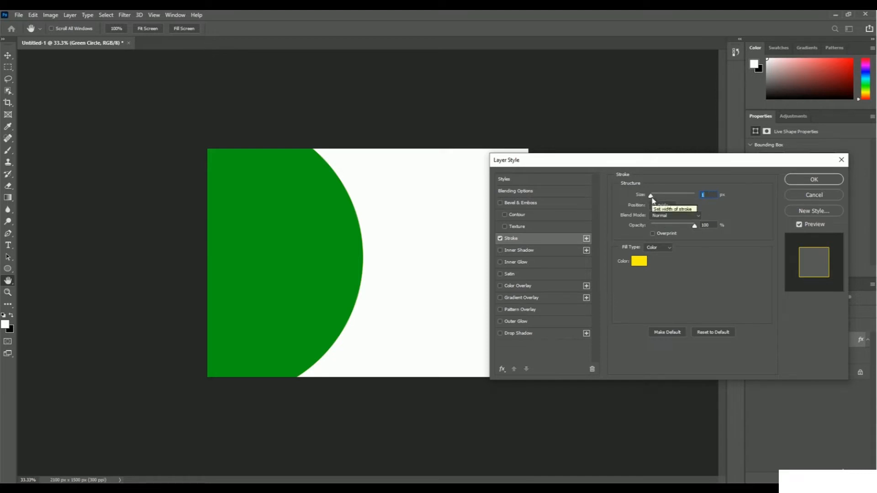
drag(651, 199, 667, 199)
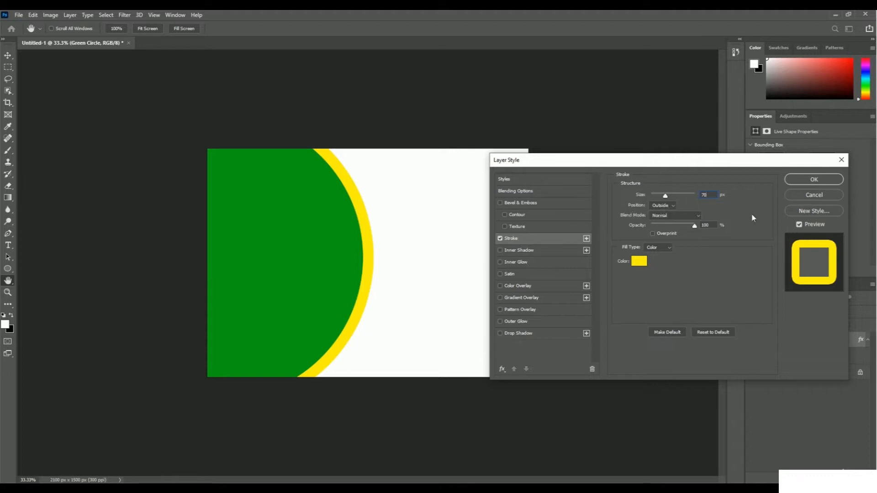
click(800, 179)
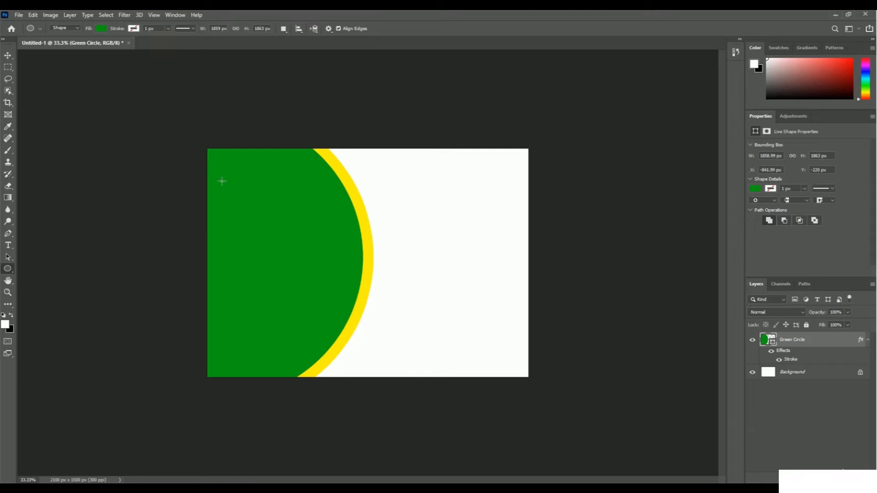
Step: Place the Superhero image from the 05 Shape and Symbol folder as an embedded file
click(19, 15)
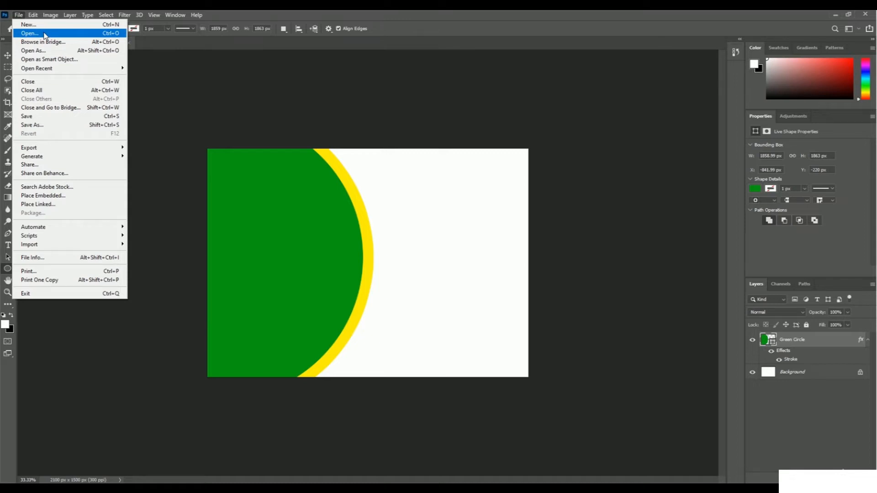
click(67, 198)
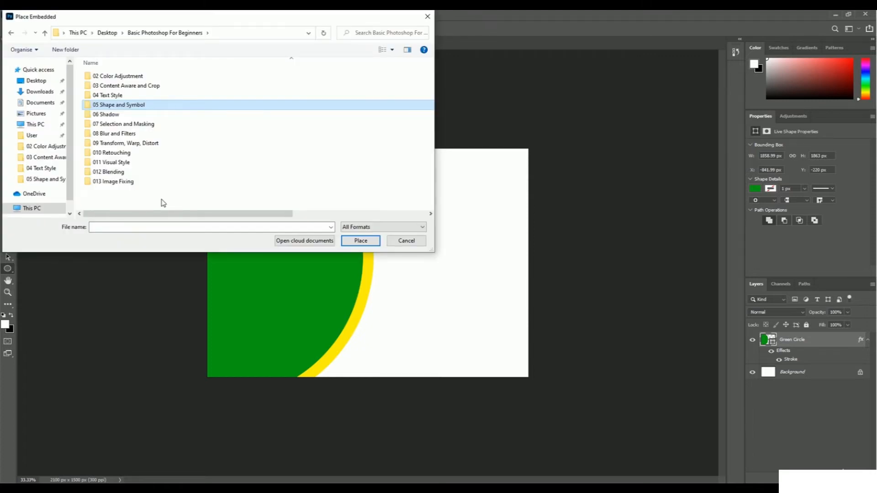
double_click(172, 105)
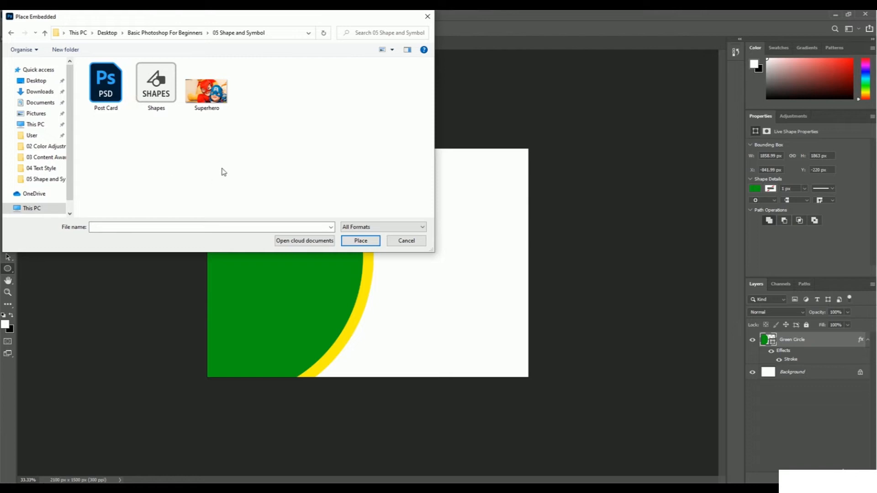
click(213, 104)
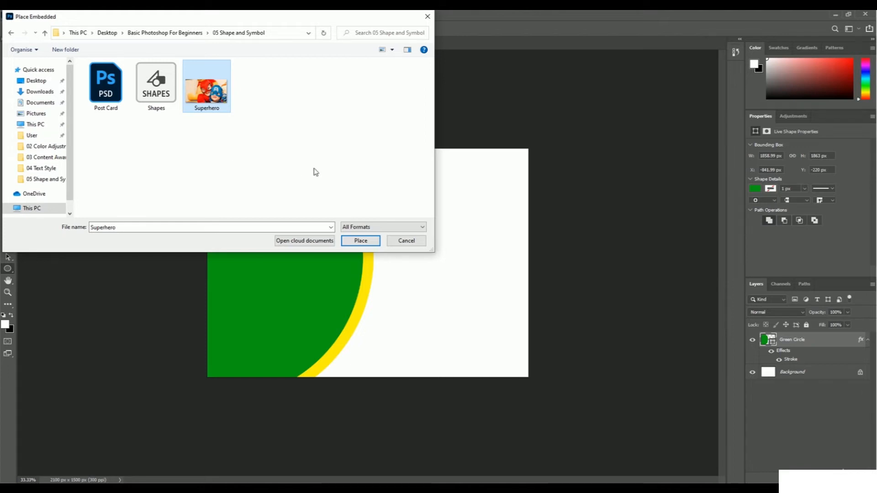
click(361, 241)
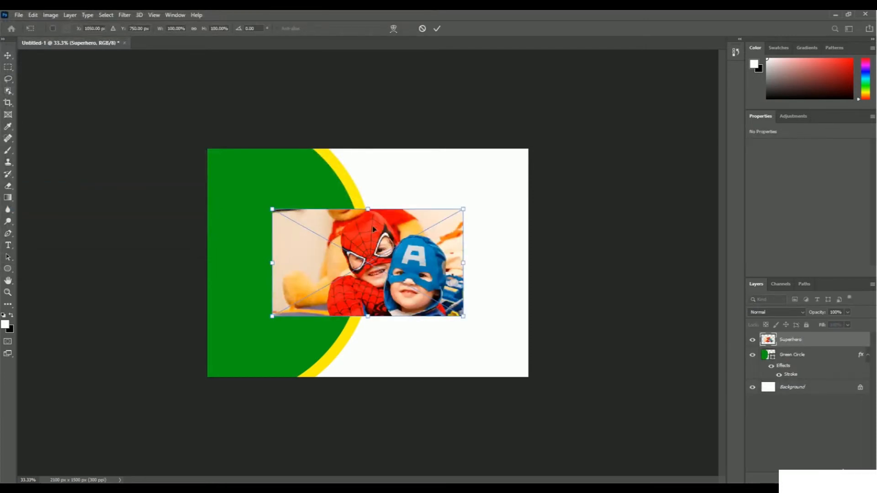
Step: Stretch the Superhero photo to fill the whole 2100 x 1500 px canvas and move its layer beneath Green Circle
drag(373, 227, 384, 168)
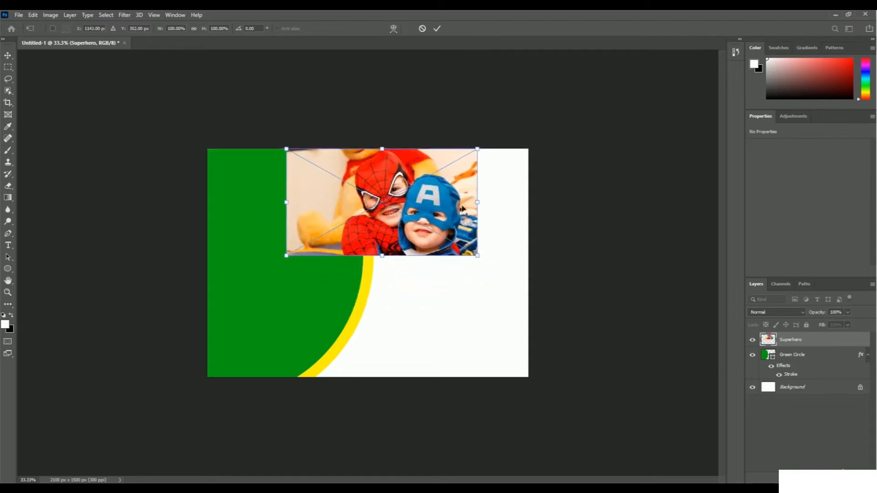
drag(477, 202, 527, 196)
drag(407, 255, 401, 376)
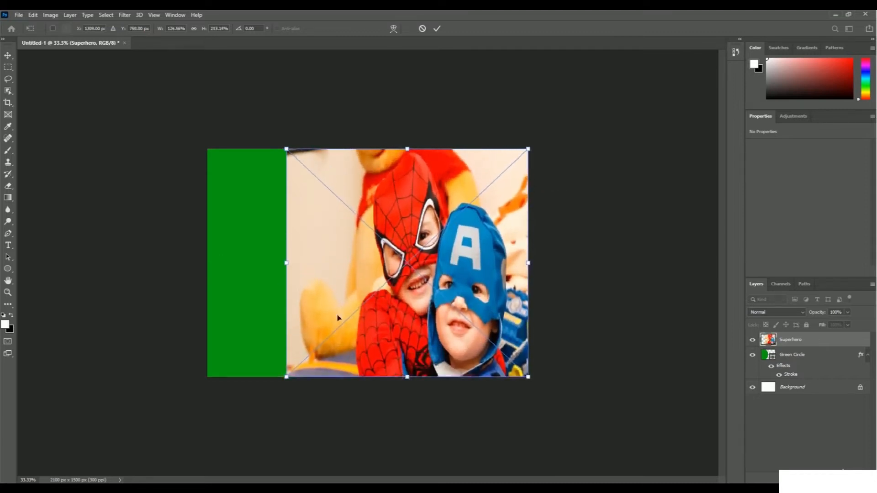
drag(286, 263, 208, 259)
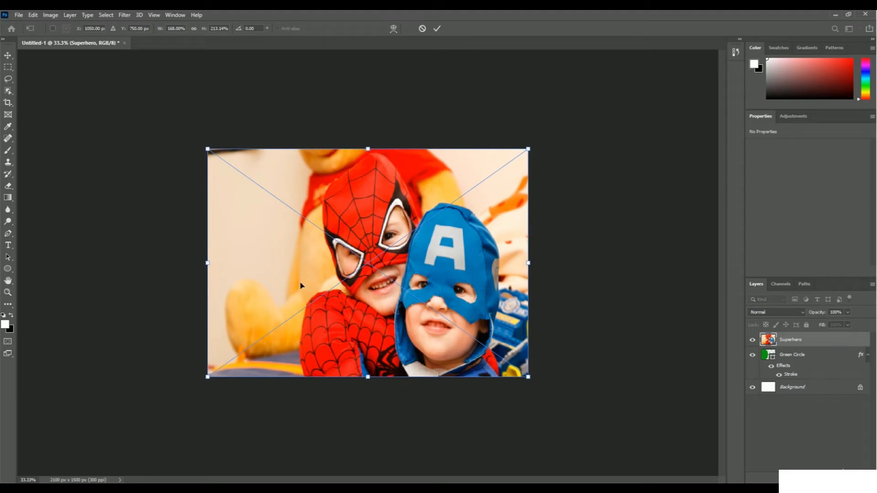
click(437, 29)
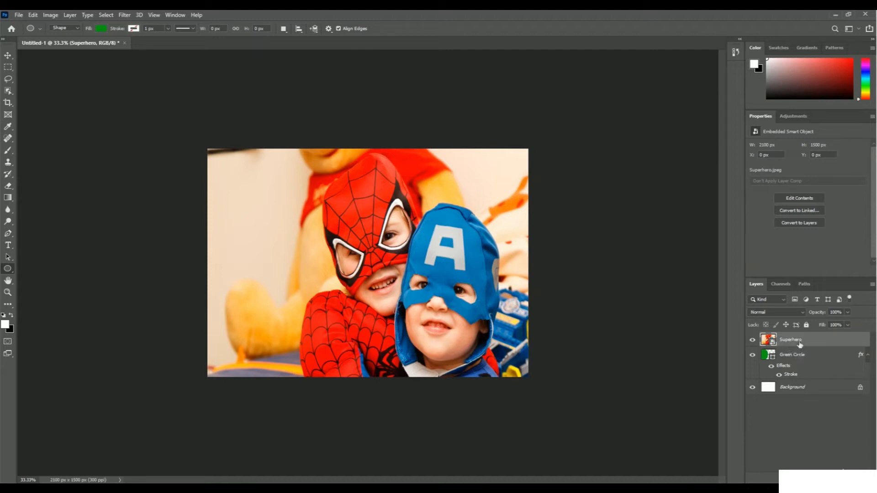
drag(799, 340, 797, 376)
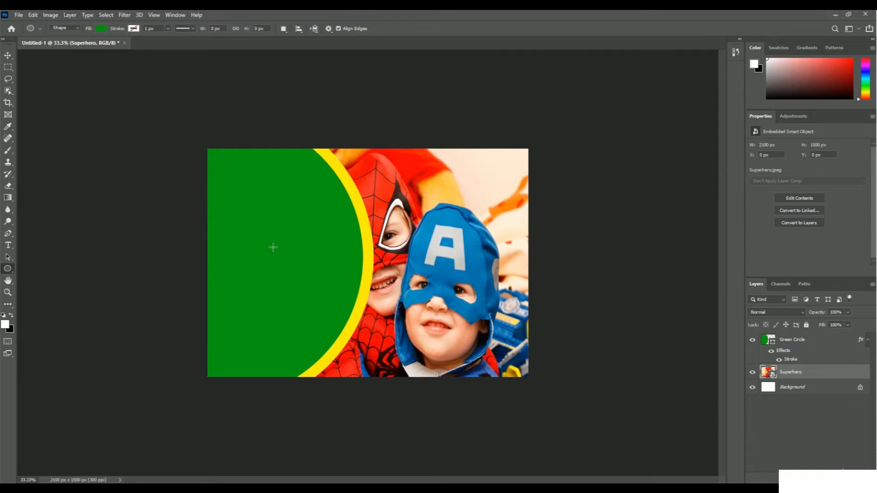
Step: Draw a five-sided polygon about 435 x 416 px in the upper part of the green circle
click(793, 342)
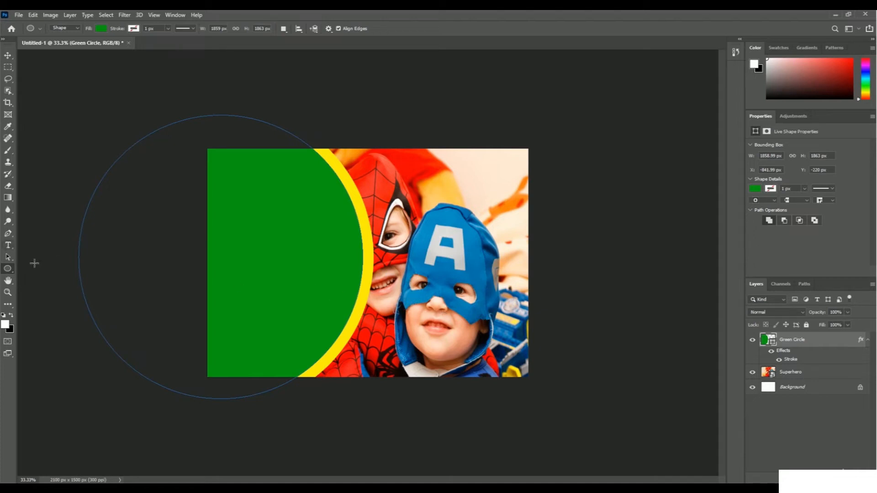
right_click(9, 271)
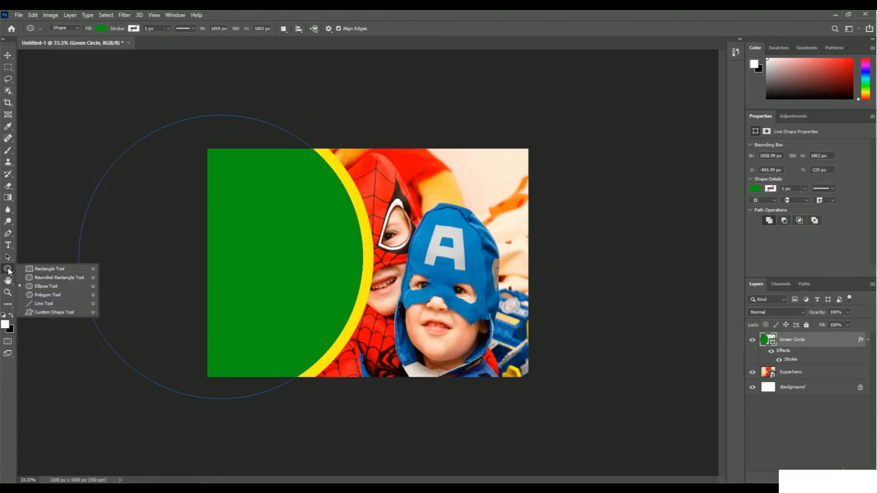
click(42, 296)
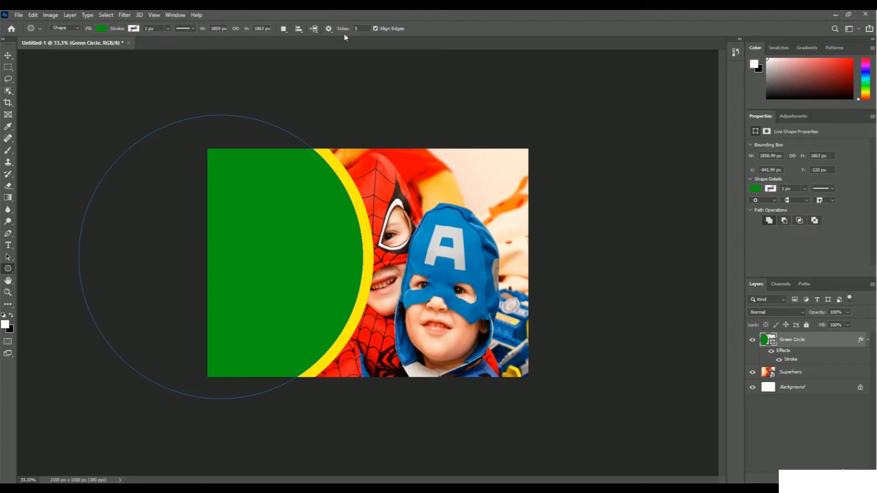
click(358, 31)
drag(268, 211, 289, 240)
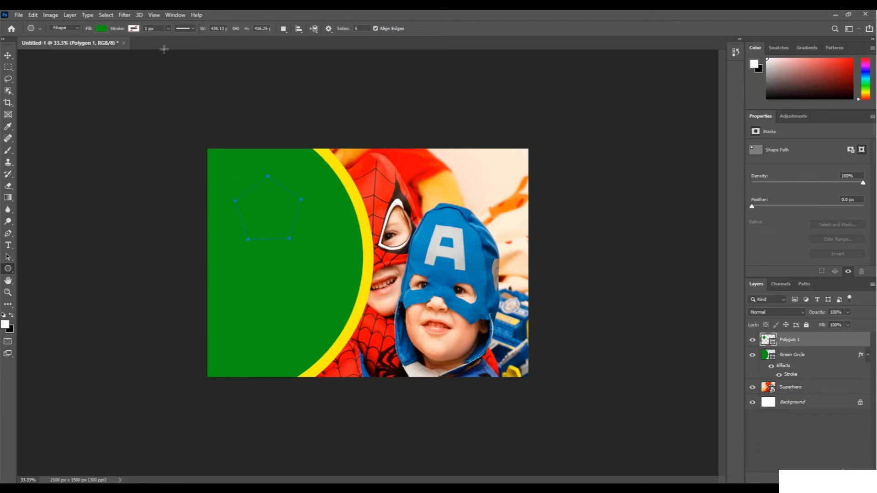
Step: Give the pentagon a black stroke about 12.87 px wide
click(137, 31)
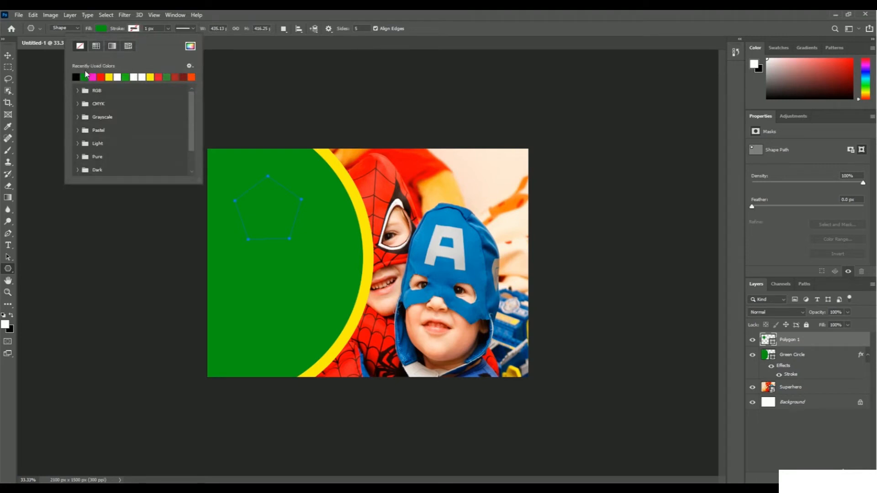
click(77, 75)
click(155, 28)
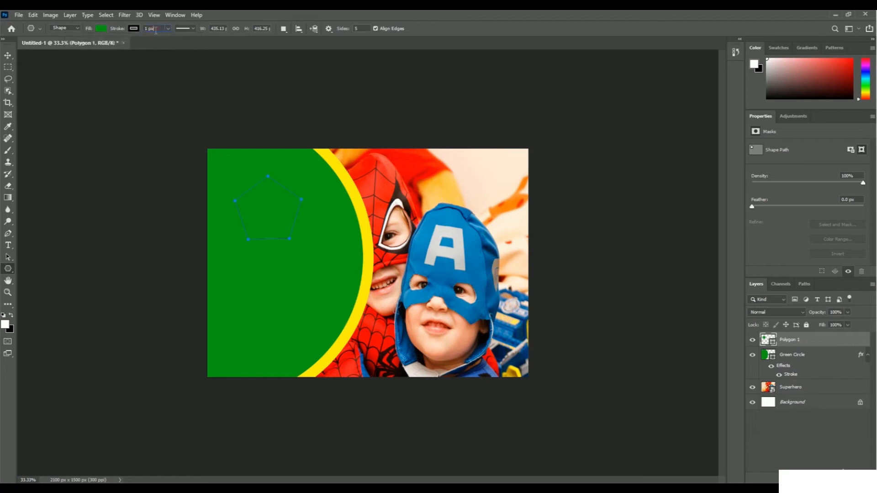
click(168, 29)
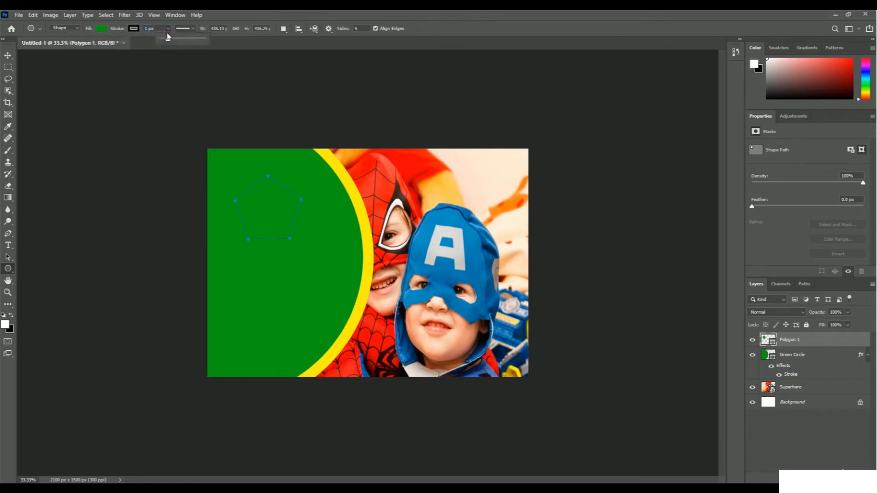
drag(169, 42, 170, 42)
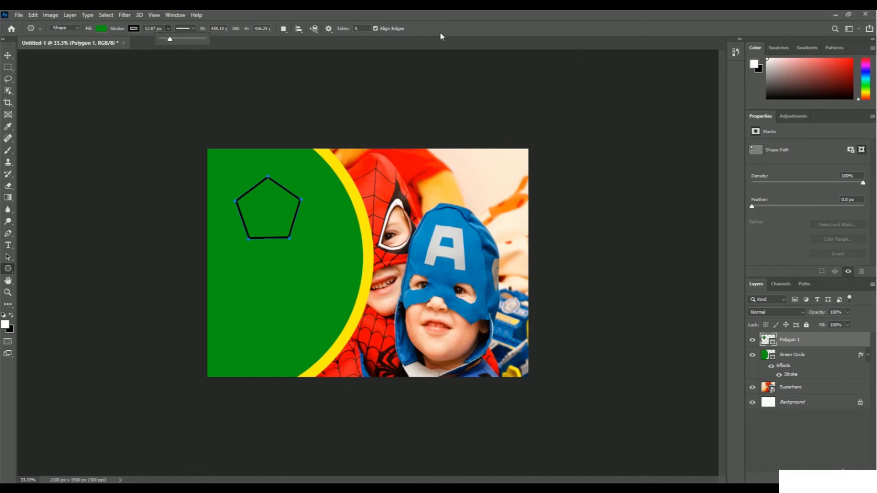
click(427, 28)
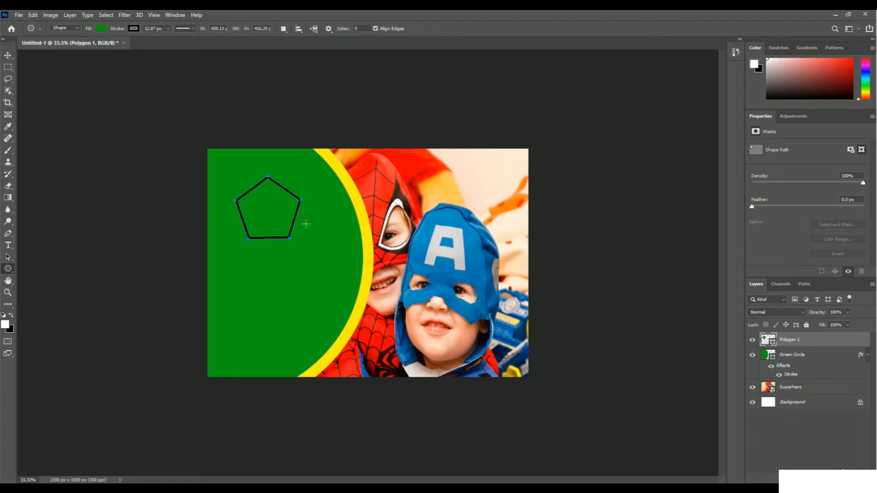
Step: Draw a three-sided polygon about 378 x 332 px below the pentagon
double_click(360, 28)
click(456, 28)
drag(269, 279, 298, 296)
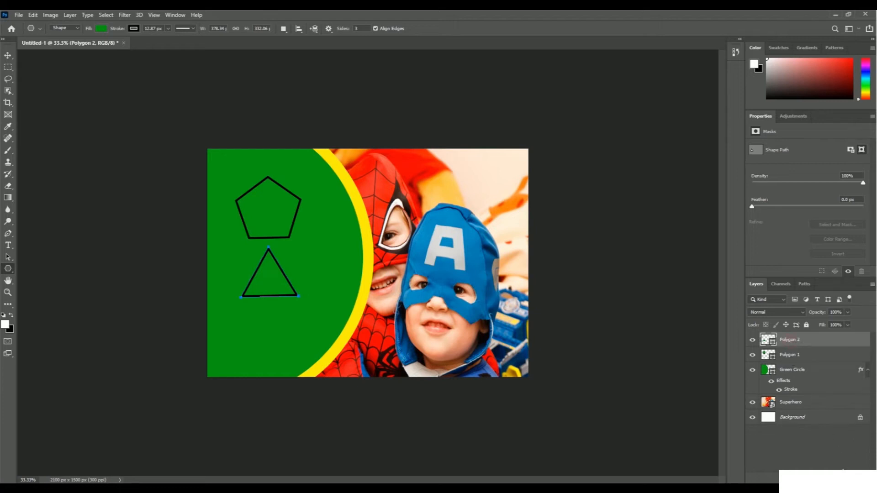
Step: Delete the triangle and pentagon layers
click(862, 477)
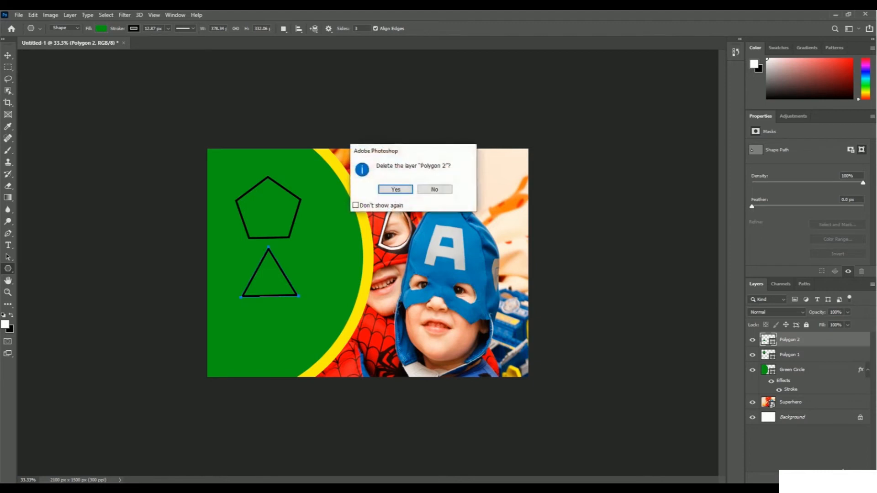
click(395, 189)
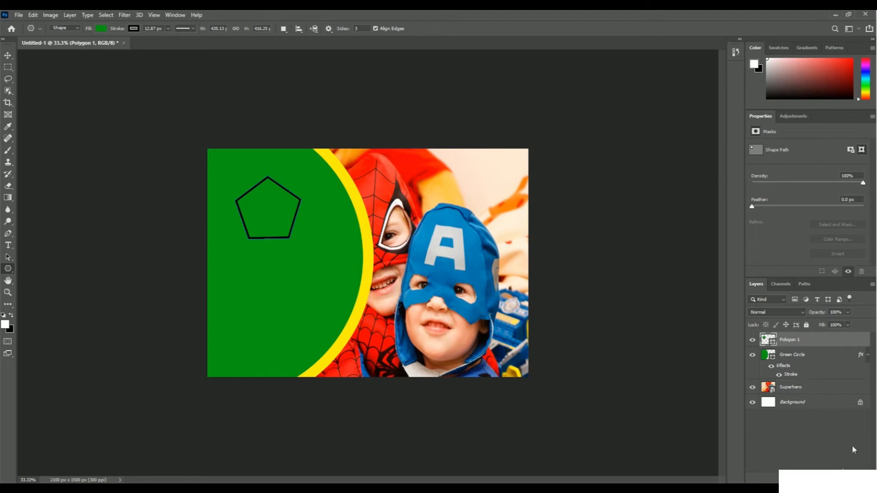
click(861, 477)
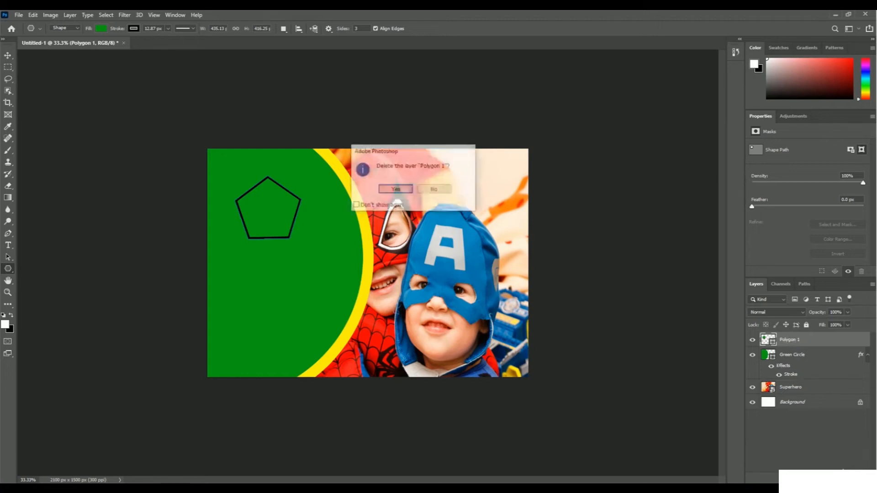
click(393, 191)
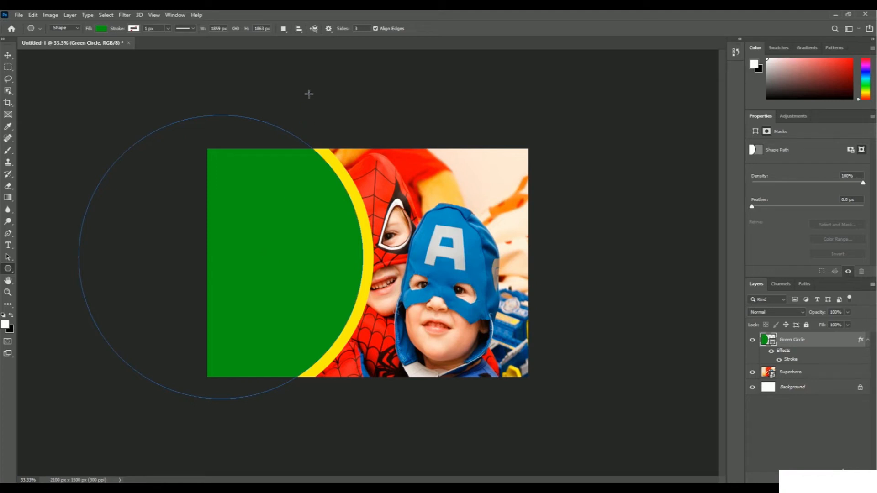
Step: Draw a five-pointed star about 644 x 613 px on the green circle using the Polygon tool's Star option
click(329, 29)
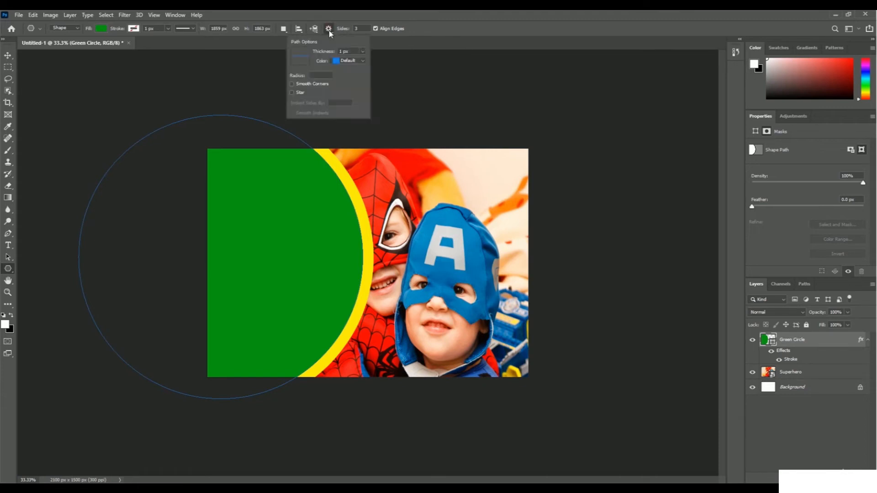
click(292, 92)
click(362, 28)
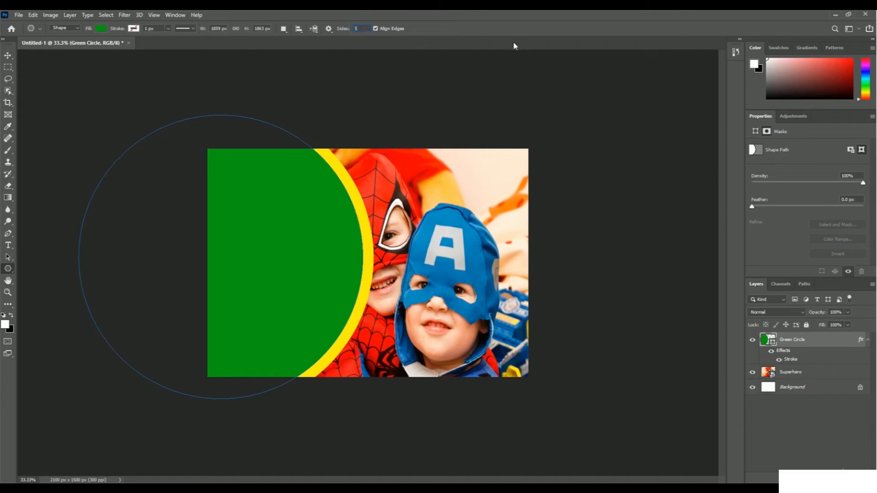
click(445, 27)
drag(253, 200, 284, 241)
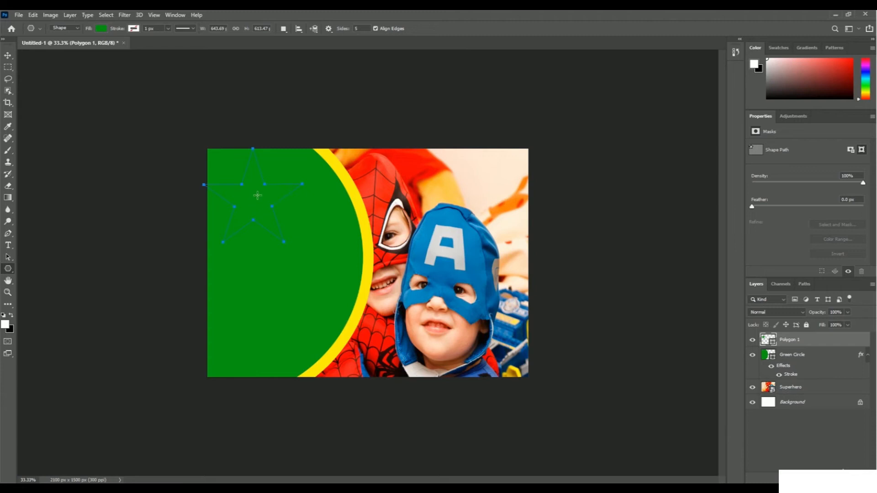
Step: Give the star a black stroke about 10.14 px wide
click(133, 29)
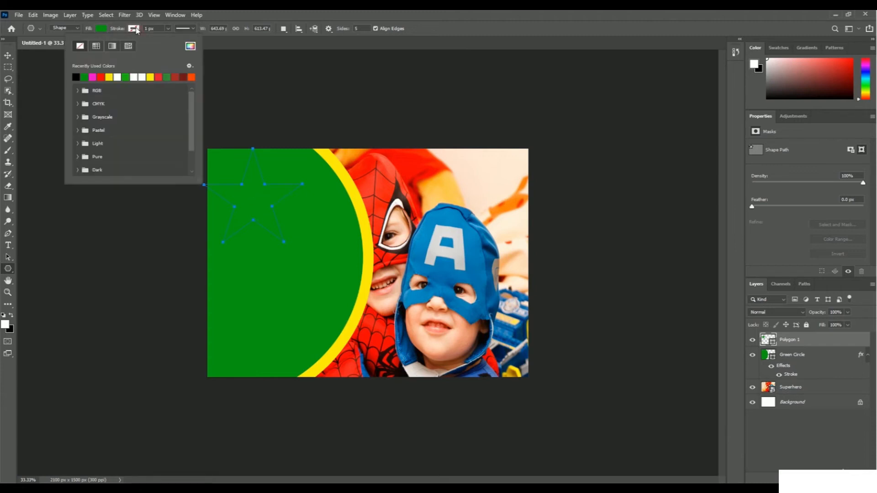
click(76, 77)
click(168, 29)
drag(168, 41, 170, 44)
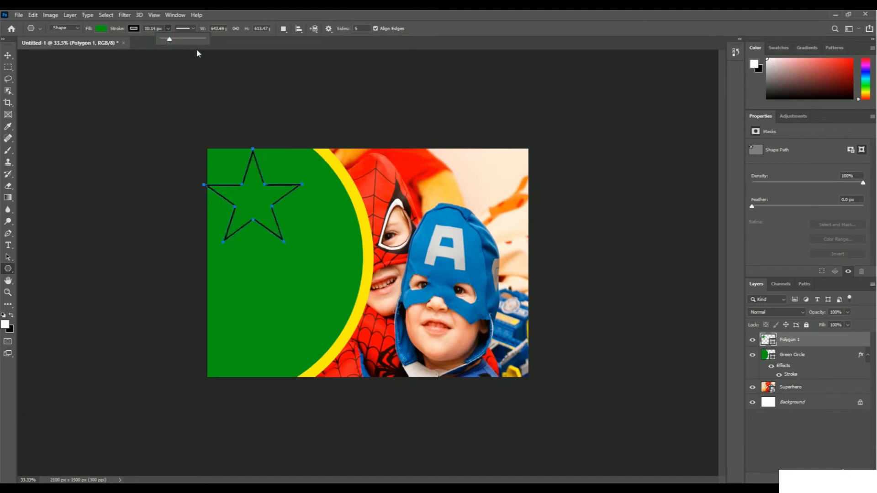
click(447, 33)
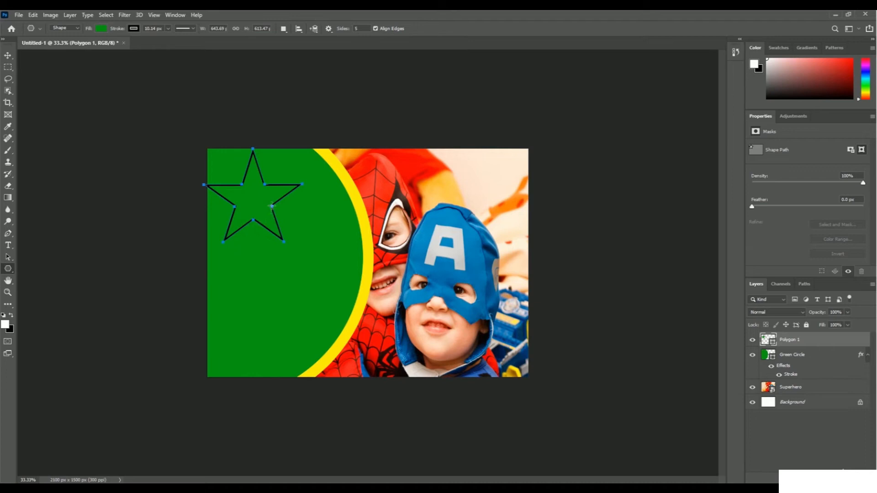
Step: Move the star fully inside the green circle, centred at about X 434 px, Y 495 px, using the Scale transform
click(34, 15)
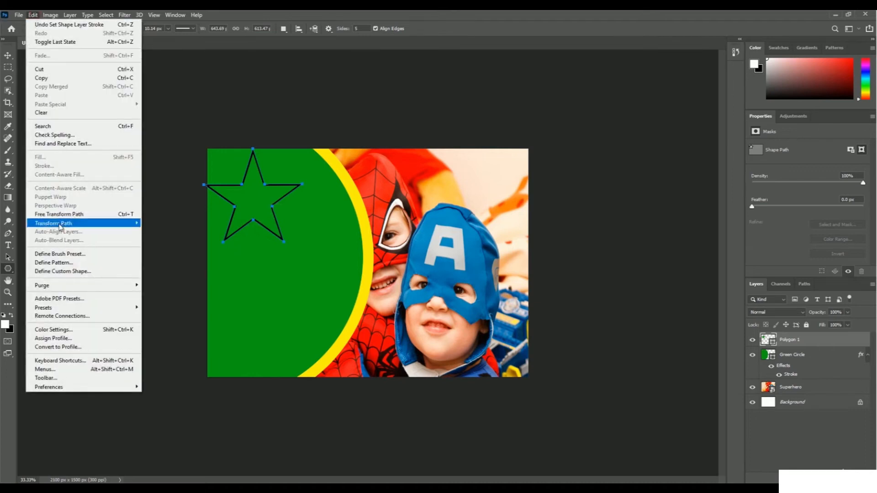
mouse_move(83, 226)
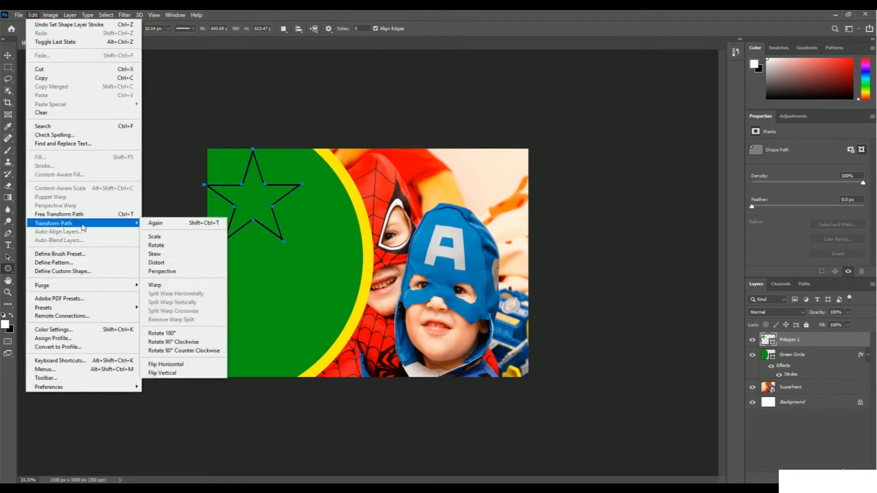
click(155, 237)
drag(253, 196, 268, 222)
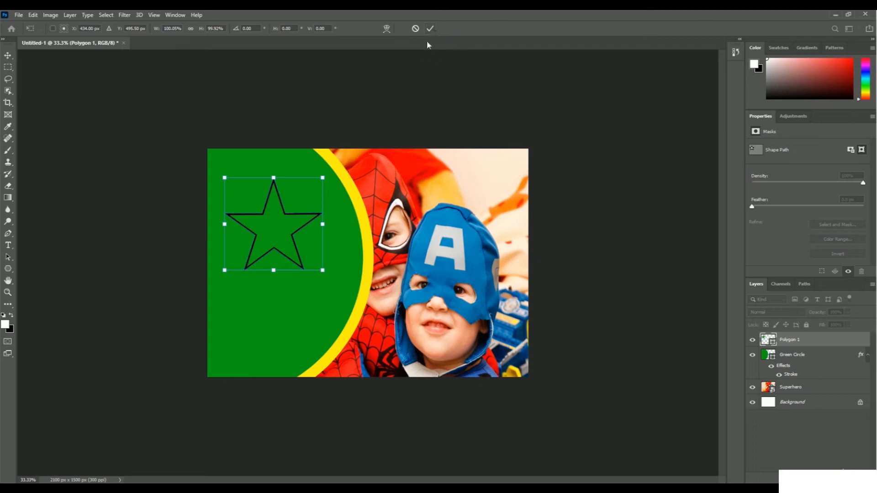
click(429, 28)
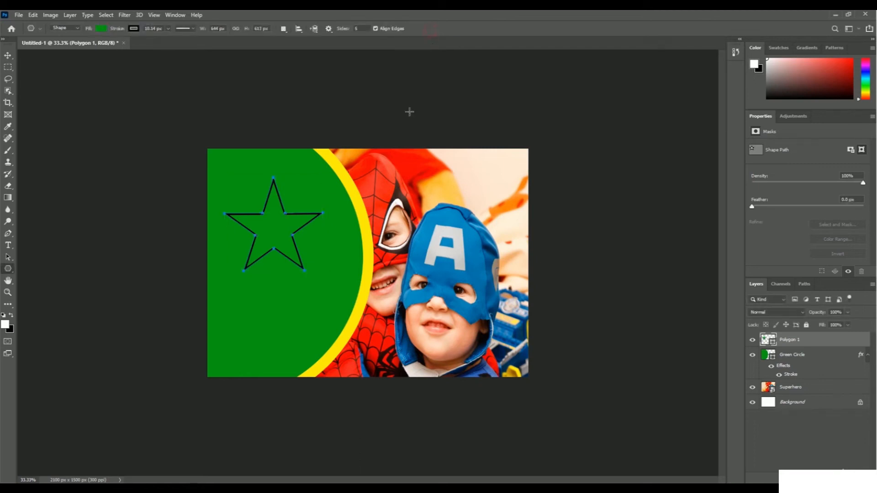
key(Return)
Step: Rename the polygon layer as Star
double_click(789, 341)
text(Star)
key(Return)
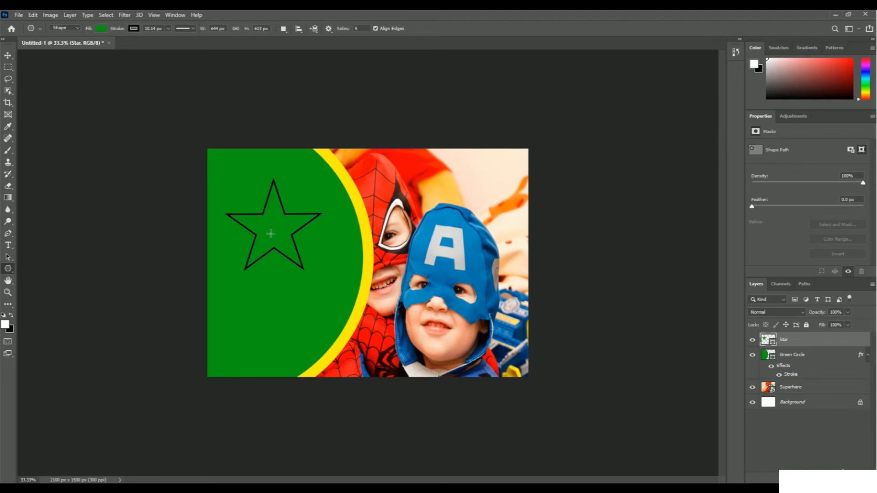
Step: Browse the Custom Shape tool's library, from the arrows at its end back up to the Boats, Flowers and Shapes for Logo Design groups
click(8, 270)
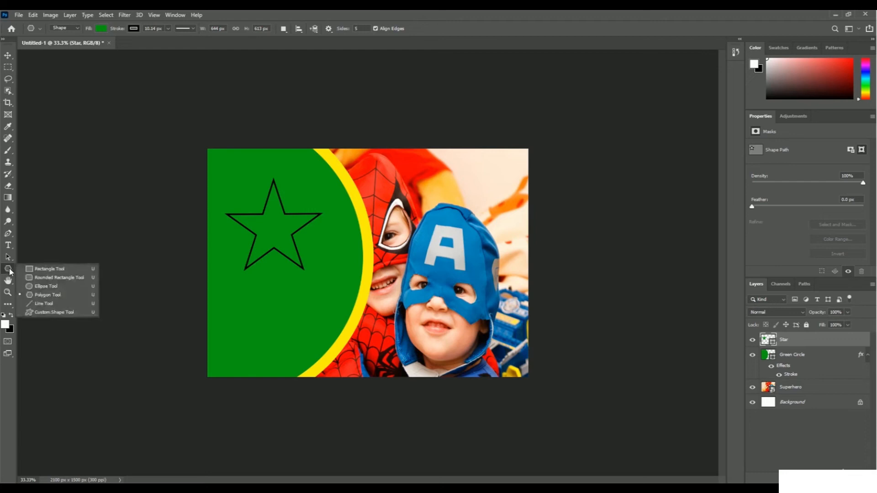
click(61, 314)
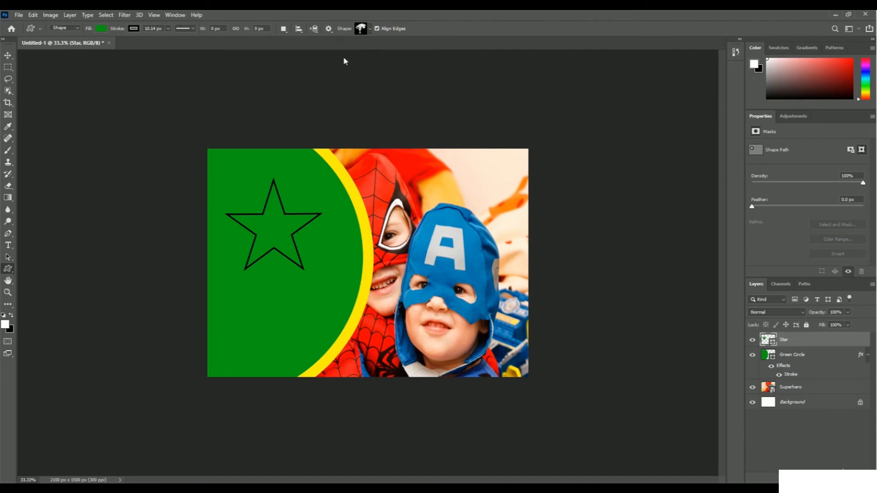
click(361, 31)
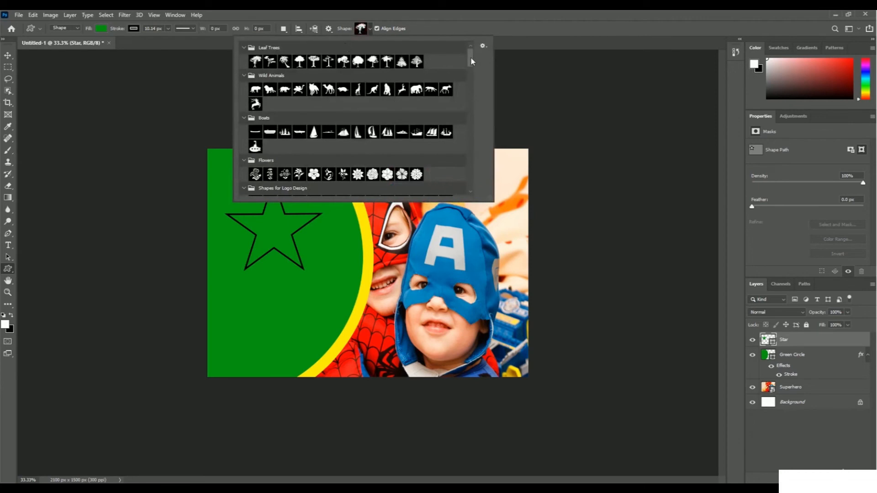
drag(470, 56, 465, 190)
scroll(427, 179, up, 4)
scroll(427, 177, up, 3)
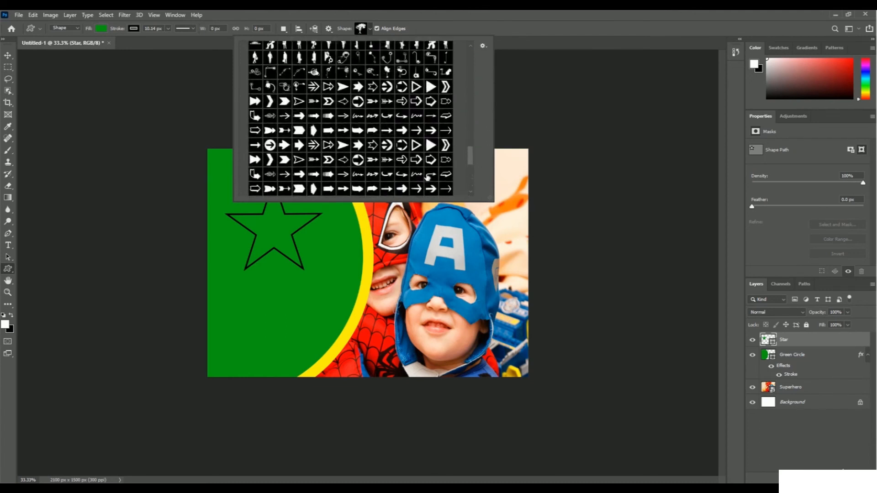
scroll(427, 177, up, 5)
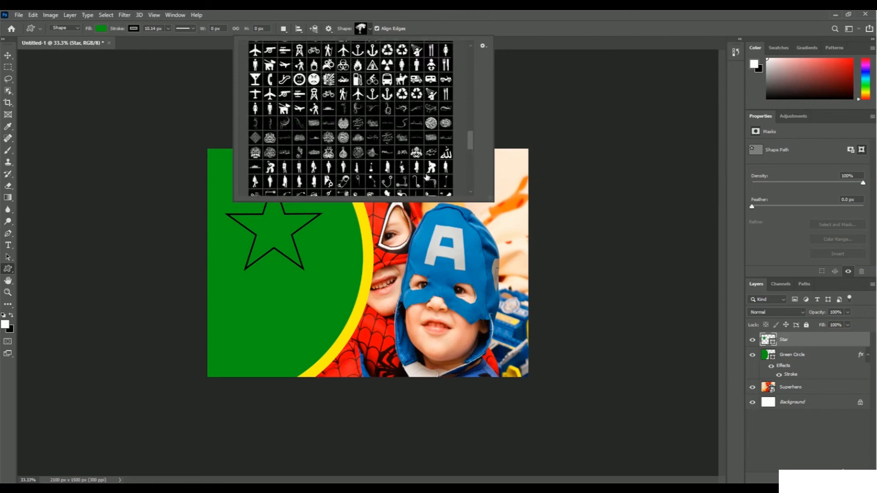
scroll(427, 177, up, 5)
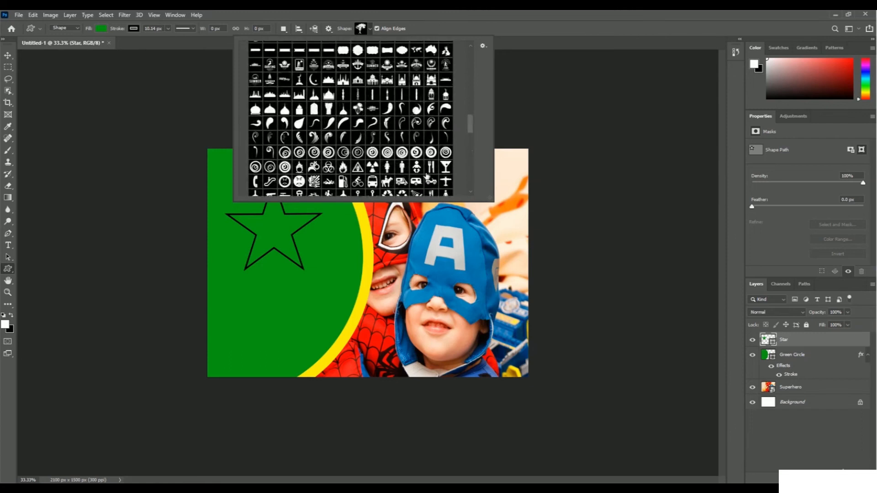
scroll(427, 176, up, 5)
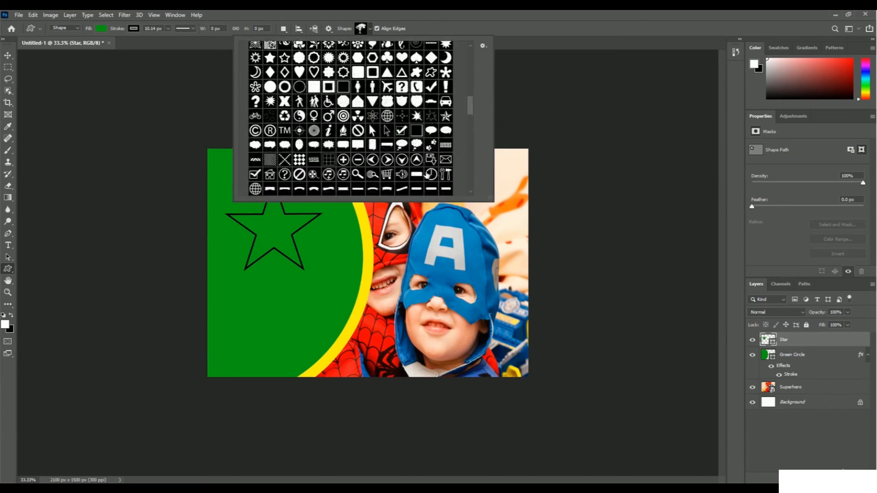
scroll(426, 175, up, 5)
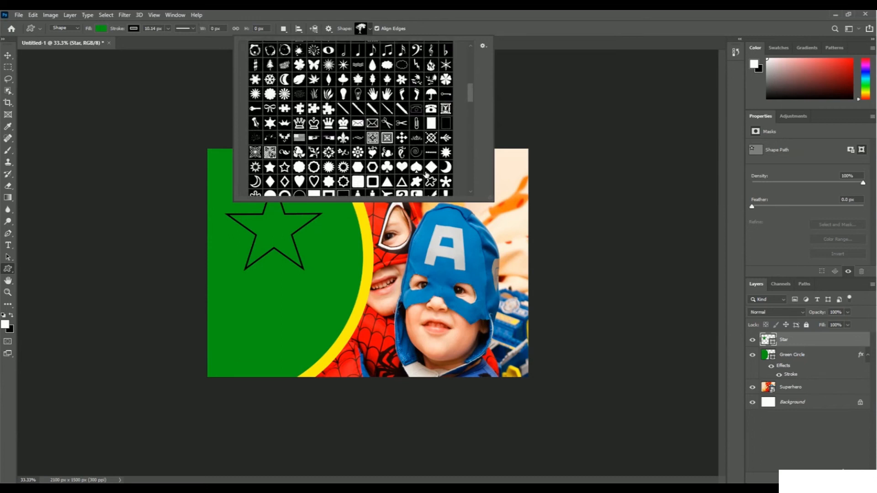
scroll(427, 175, up, 10)
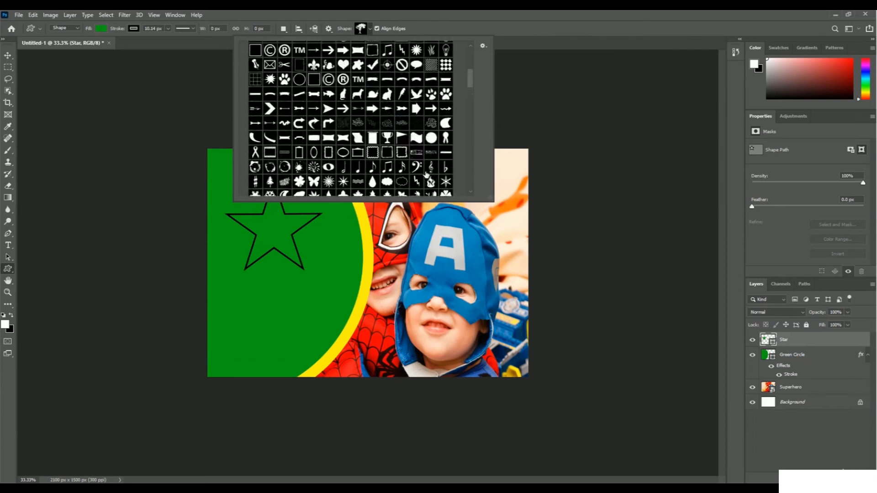
scroll(425, 173, up, 3)
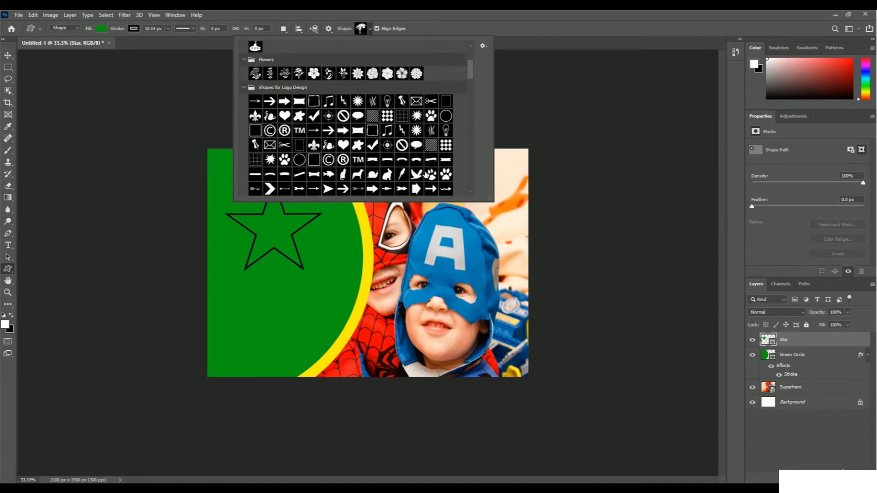
scroll(421, 142, up, 3)
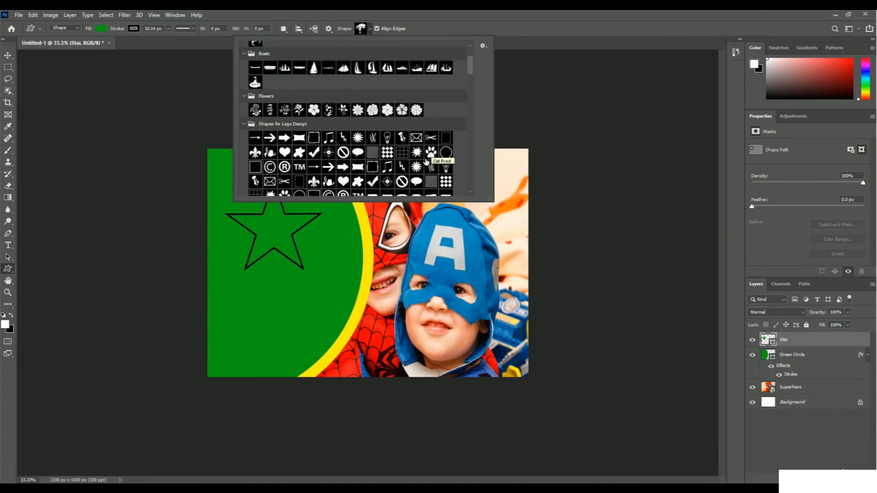
Step: Import the Shapes custom shapes file from the 05 Shape and Symbol folder into the custom shape library
click(482, 46)
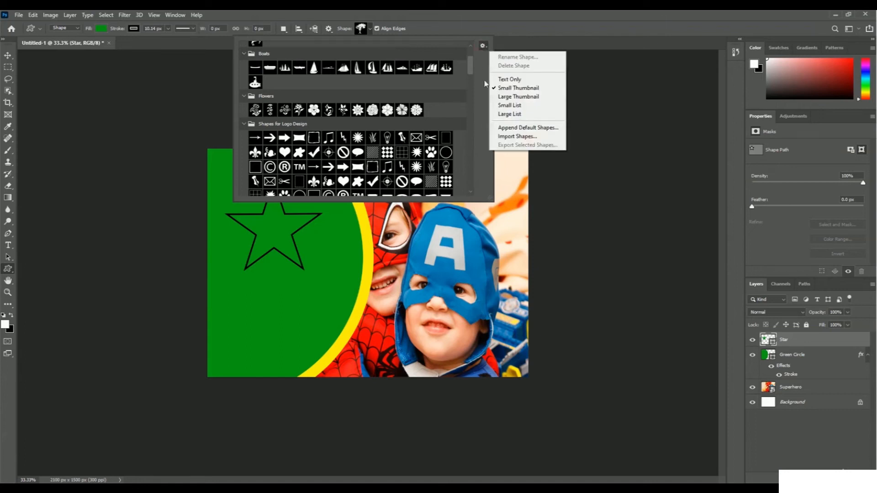
click(544, 141)
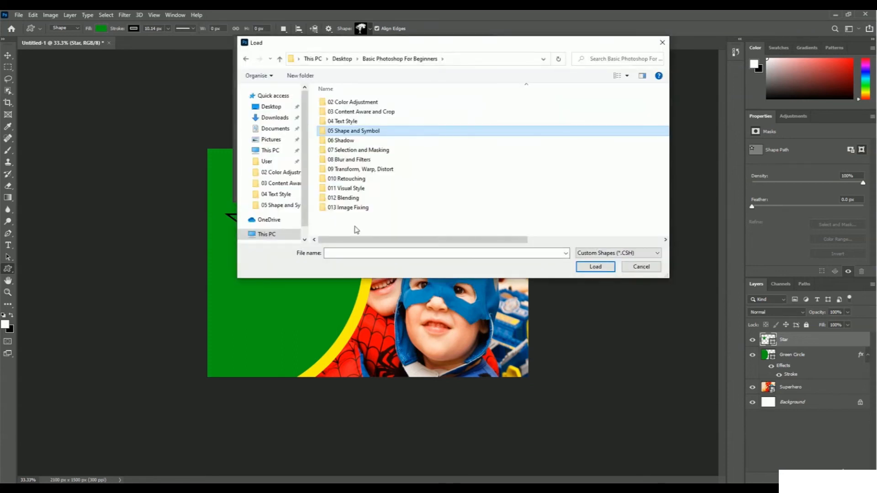
double_click(365, 130)
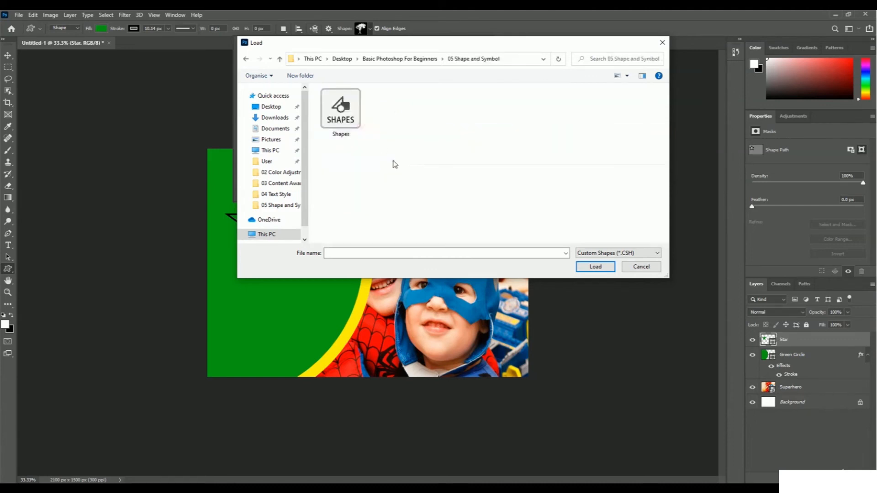
click(347, 136)
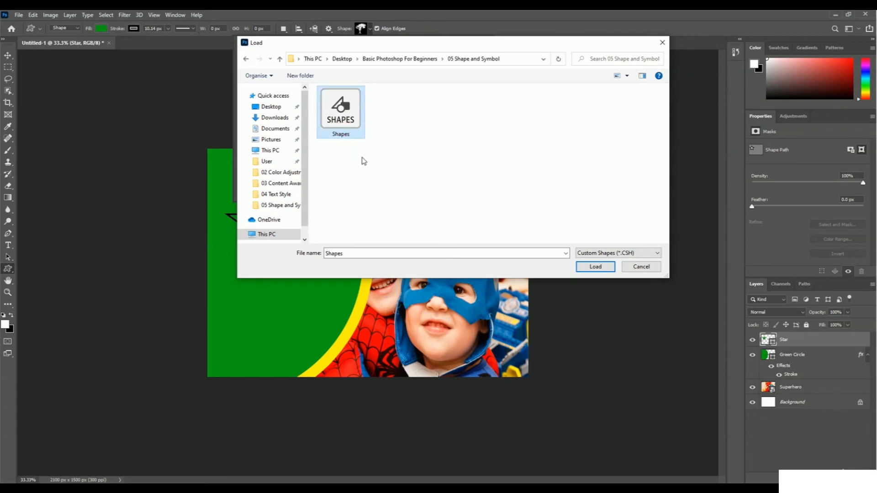
click(595, 267)
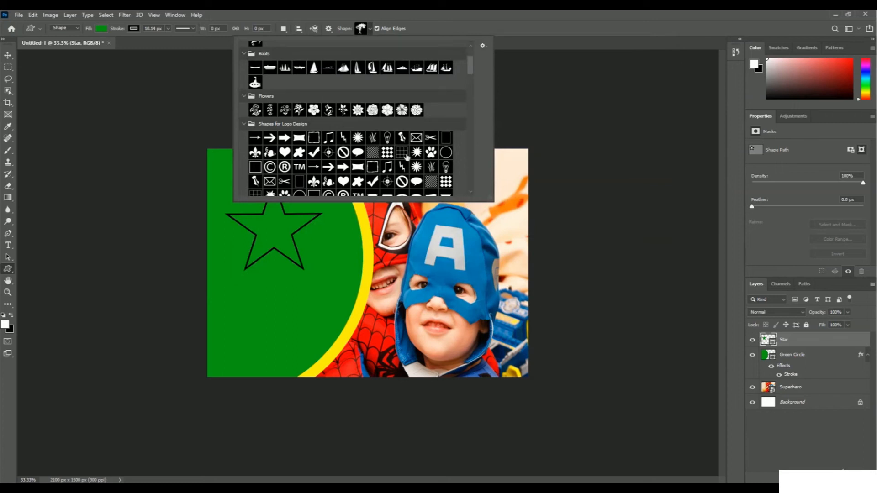
Step: Draw the horse-and-rider custom shape, about 175 x 138 px, near the centre of the star
scroll(395, 154, down, 1)
scroll(395, 154, down, 1)
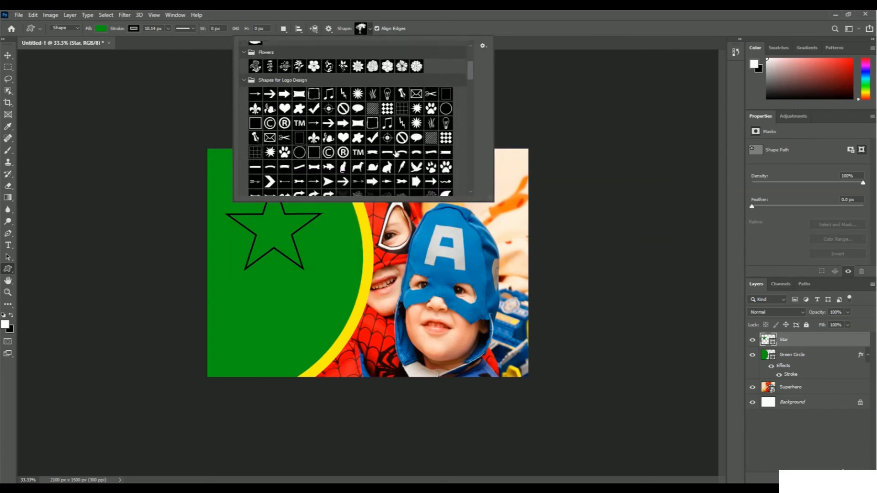
scroll(393, 154, down, 1)
scroll(393, 155, down, 3)
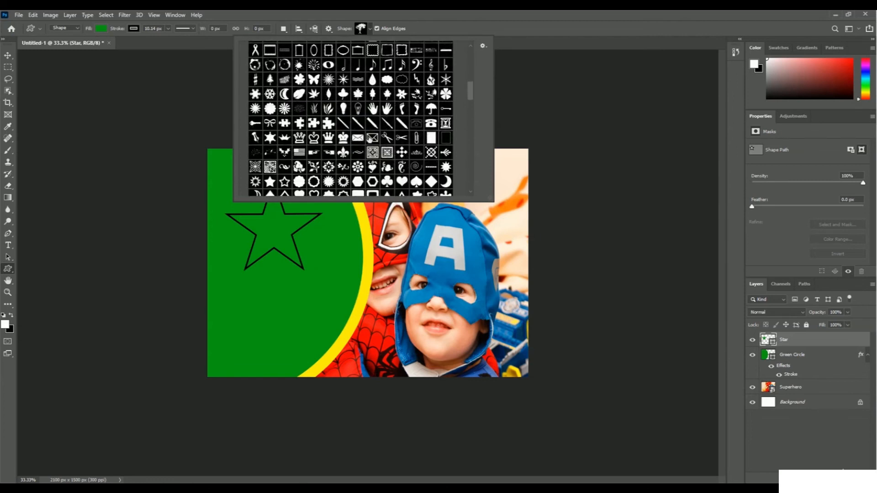
scroll(364, 148, down, 2)
scroll(364, 149, down, 3)
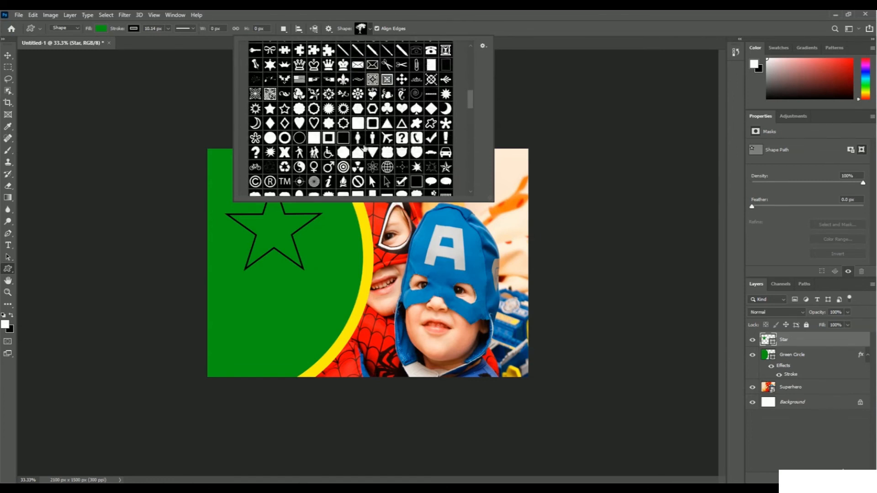
scroll(364, 148, down, 1)
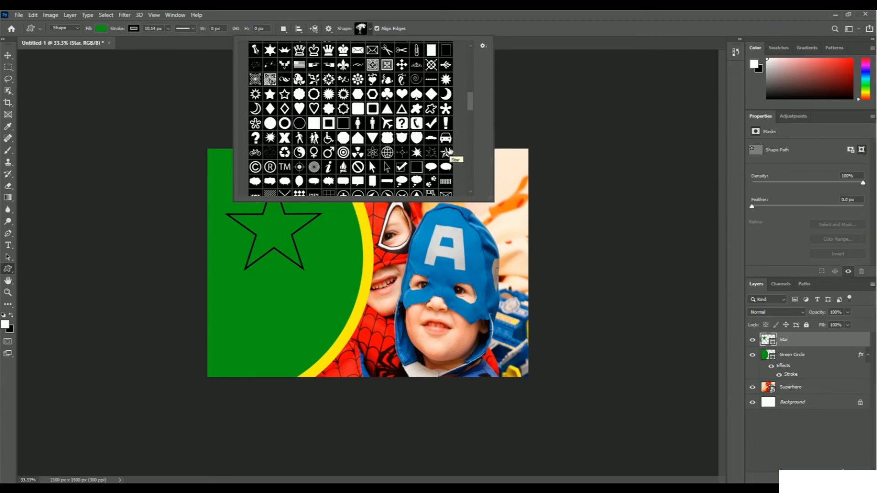
scroll(431, 167, up, 1)
scroll(430, 172, down, 5)
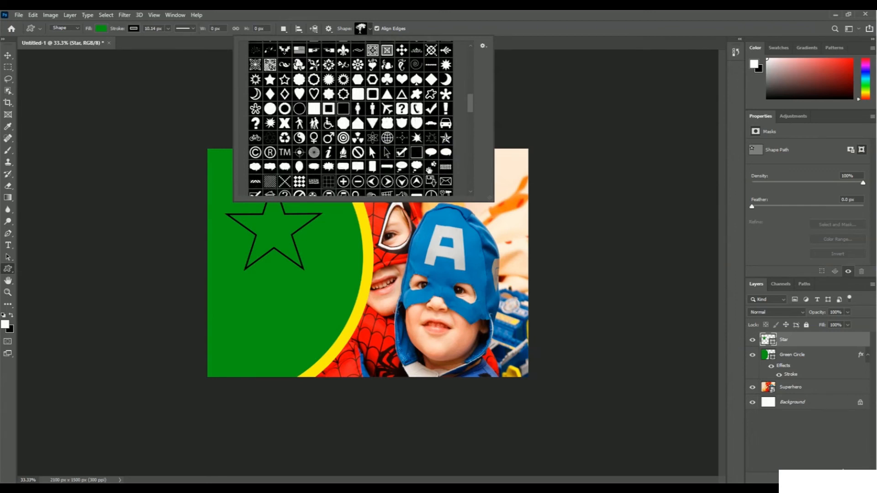
scroll(429, 170, down, 4)
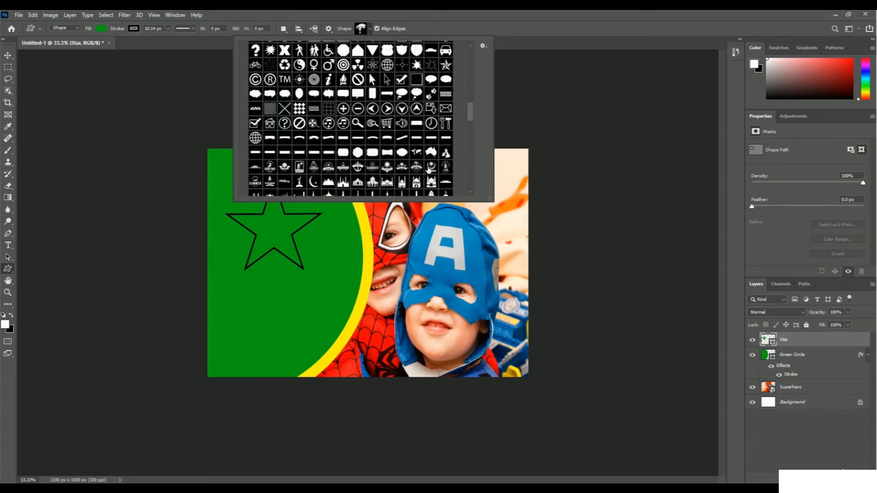
scroll(430, 169, down, 7)
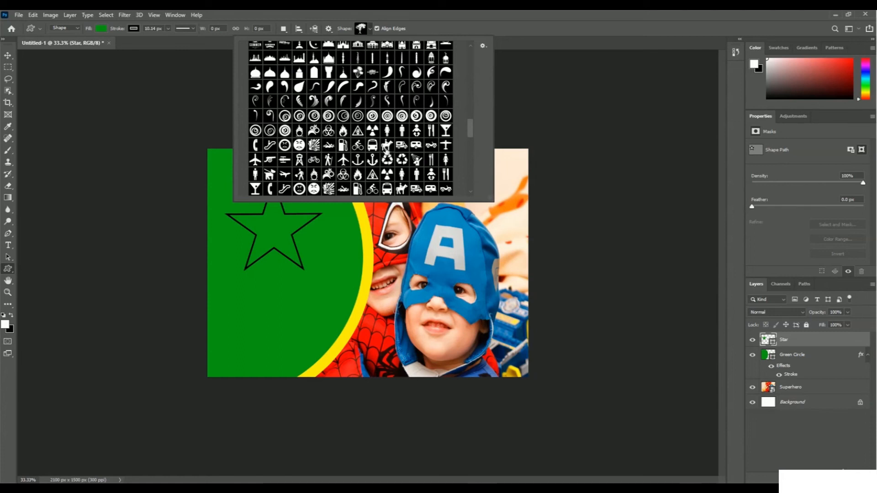
click(388, 148)
click(434, 36)
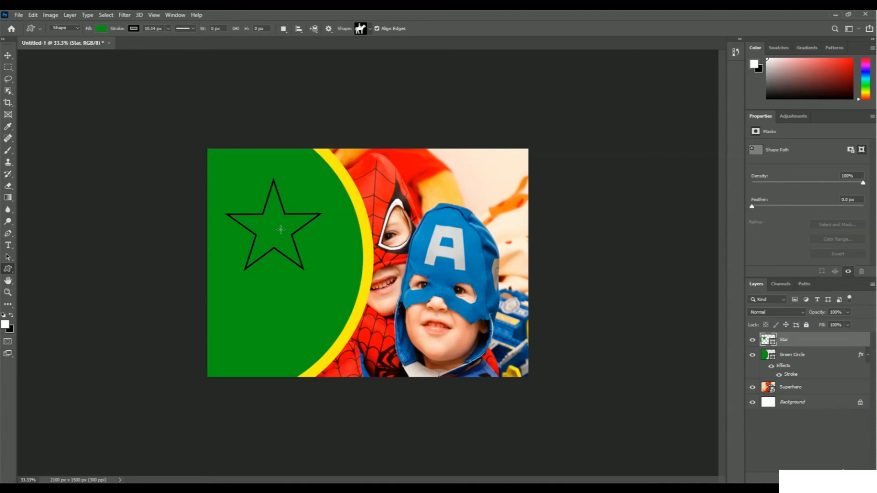
drag(265, 223, 291, 243)
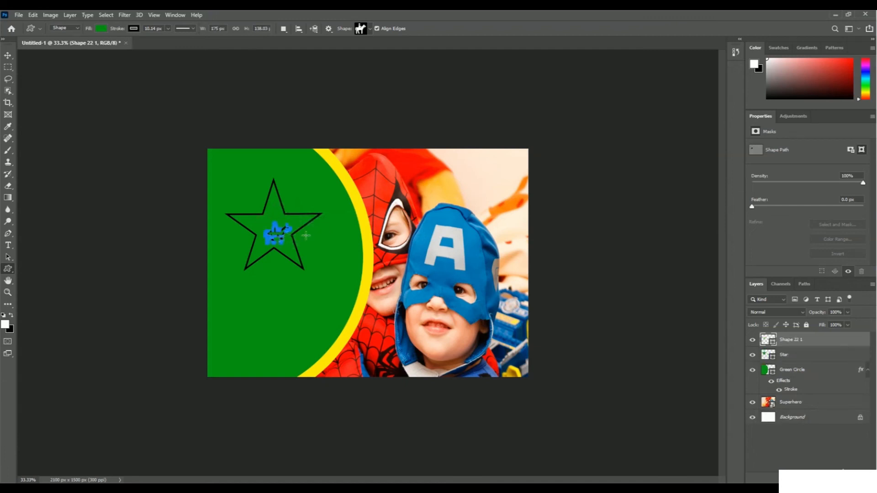
key(Return)
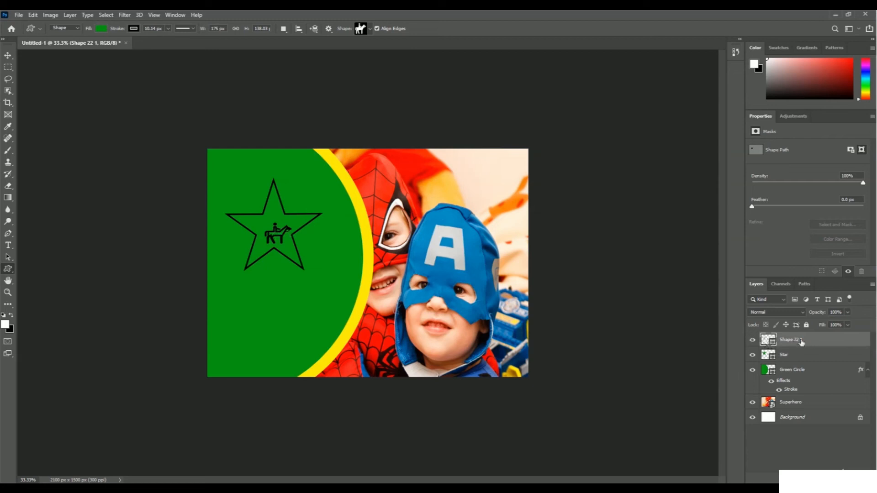
Step: Fill the horse-and-rider shape with white (ffffff) and set its stroke width to 4.68 px
double_click(767, 342)
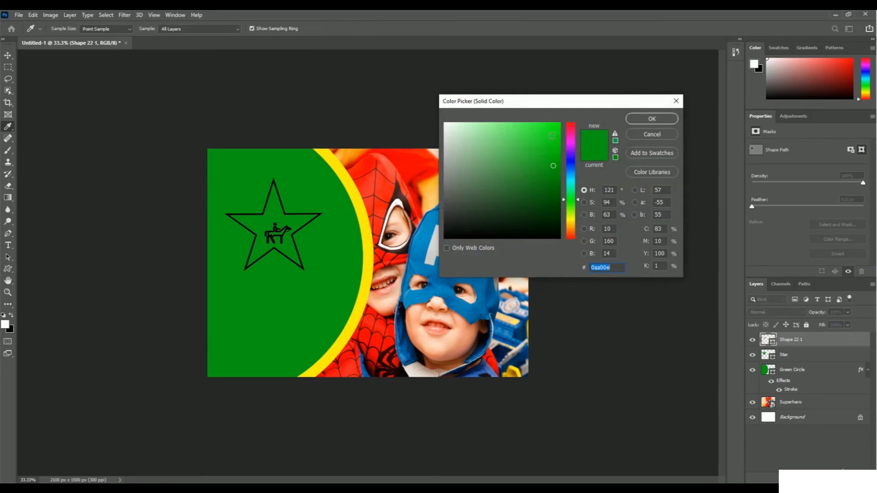
click(445, 123)
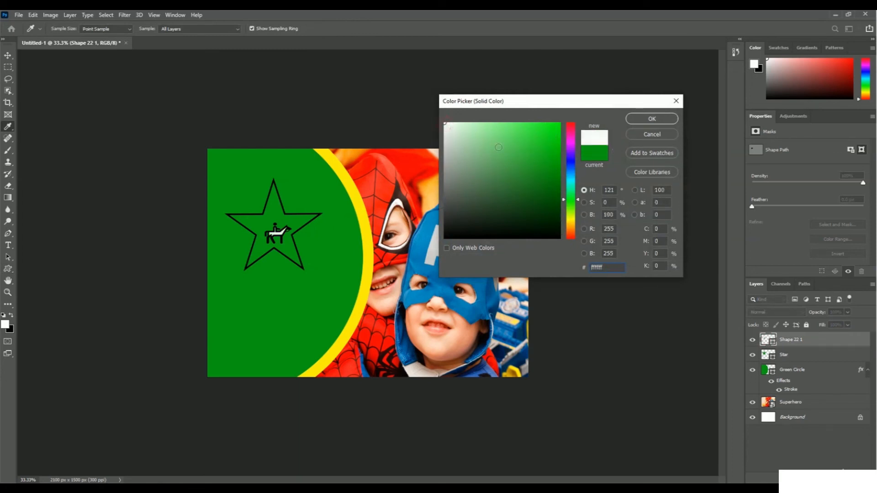
click(653, 119)
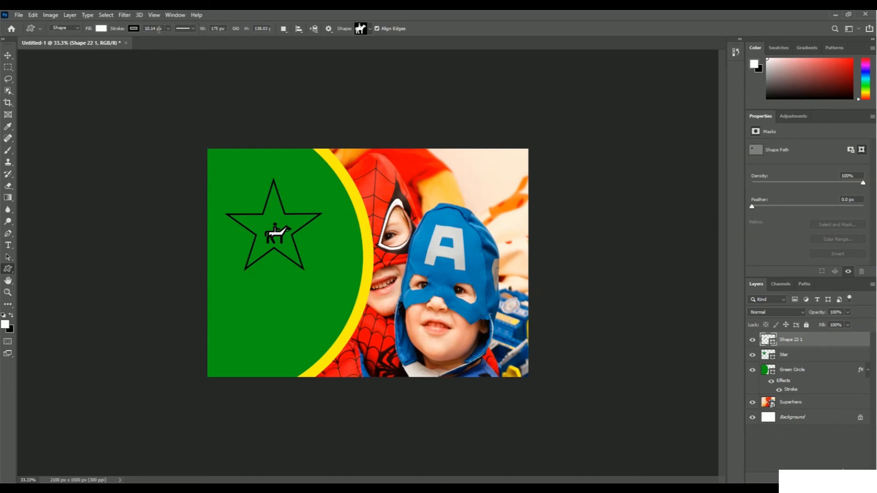
click(168, 29)
drag(168, 43, 168, 43)
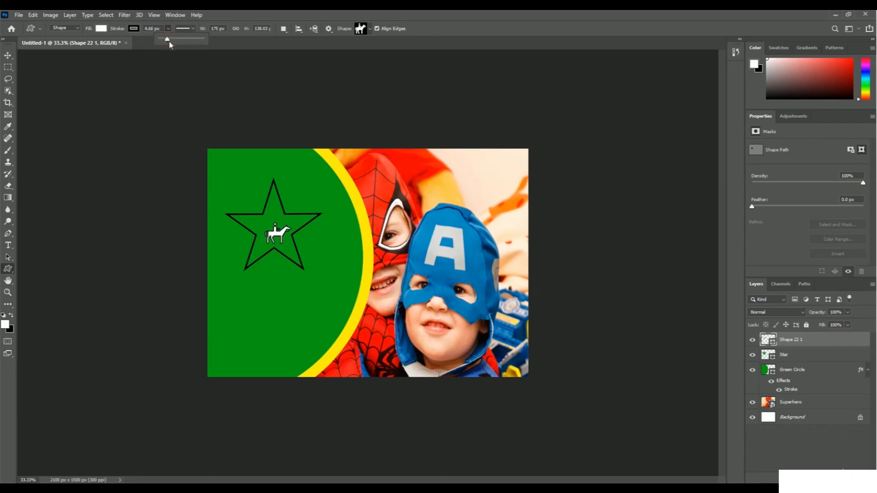
click(432, 30)
Step: Move the horse-and-rider shape to the star's centre, at about X 434.5 px, Y 524 px, using Free Transform
key(ctrl+t)
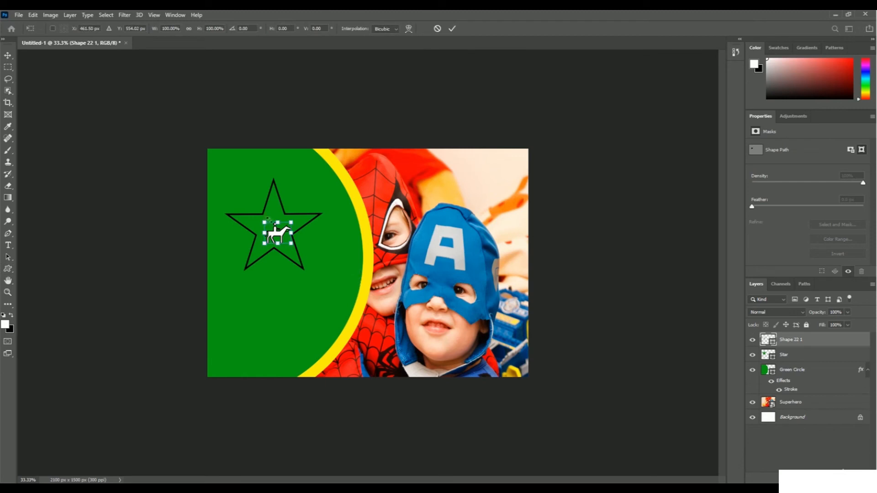
drag(286, 231, 286, 227)
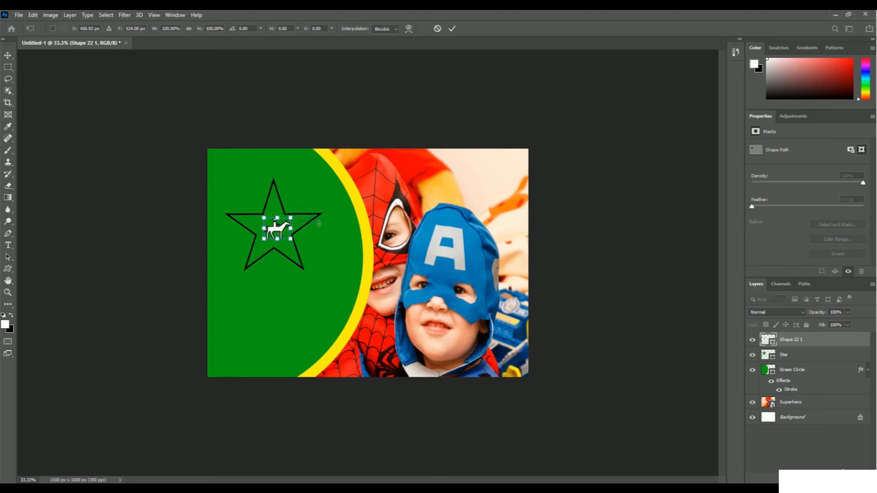
key(Left)
key(Left)
key(Left)
key(Left)
key(Left)
key(Left)
key(Left)
key(Left)
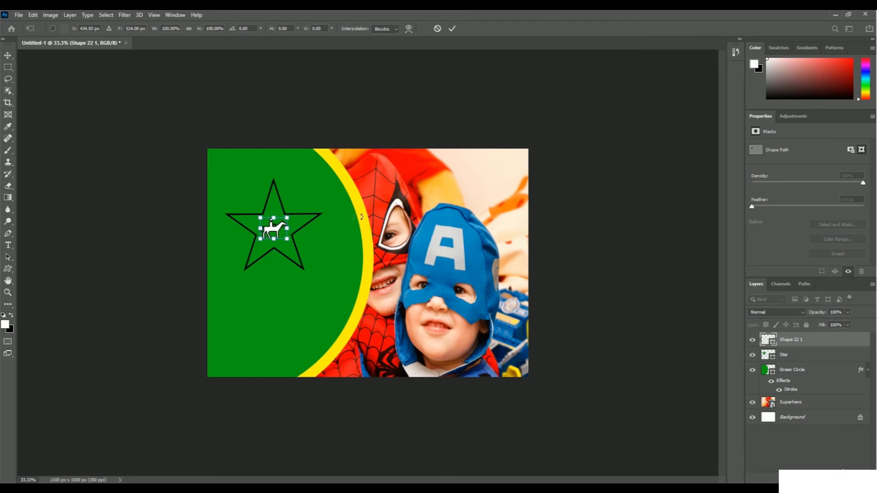
key(Return)
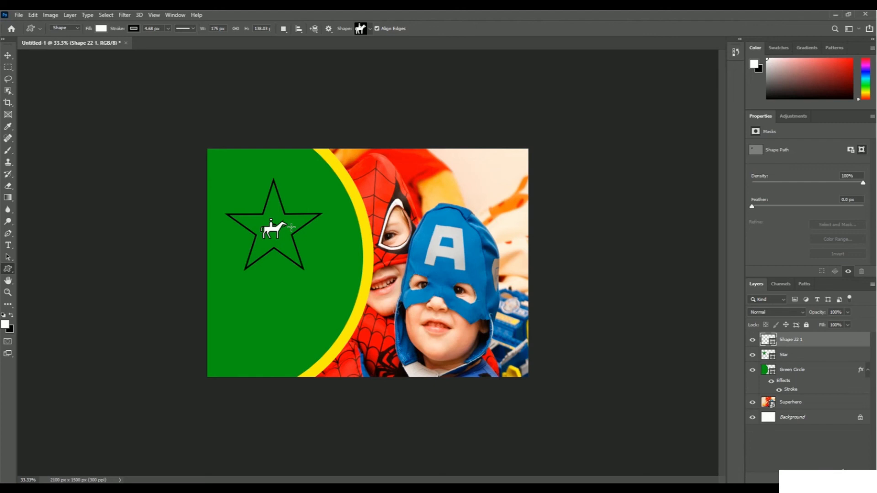
Step: Add the white text "Genius Kid" in Ethnocentric Regular 18 pt on the green circle below the star
click(9, 245)
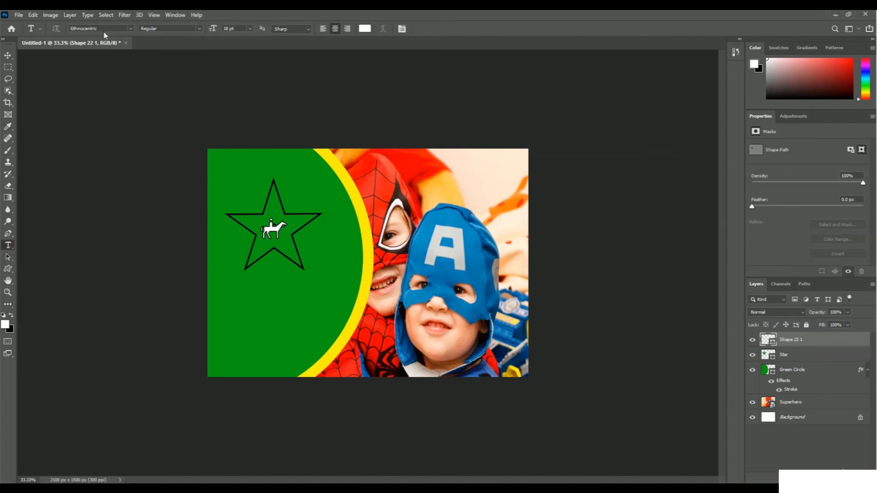
click(269, 310)
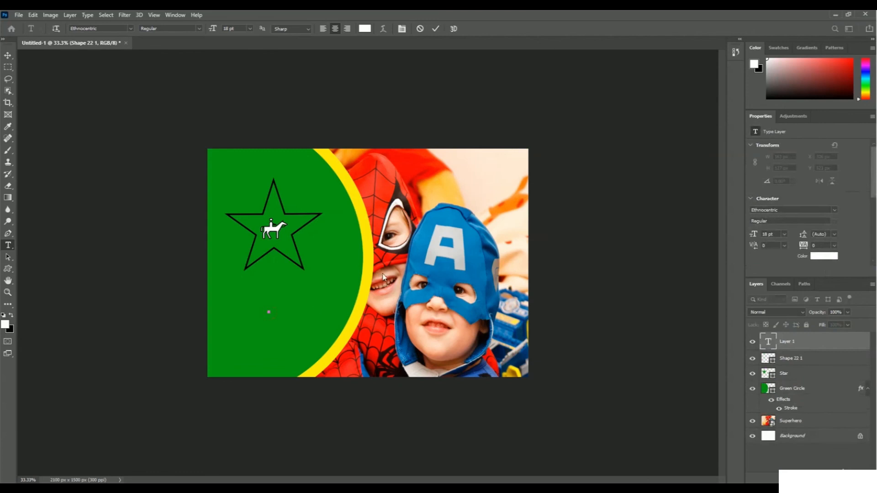
text(GENIUS KID)
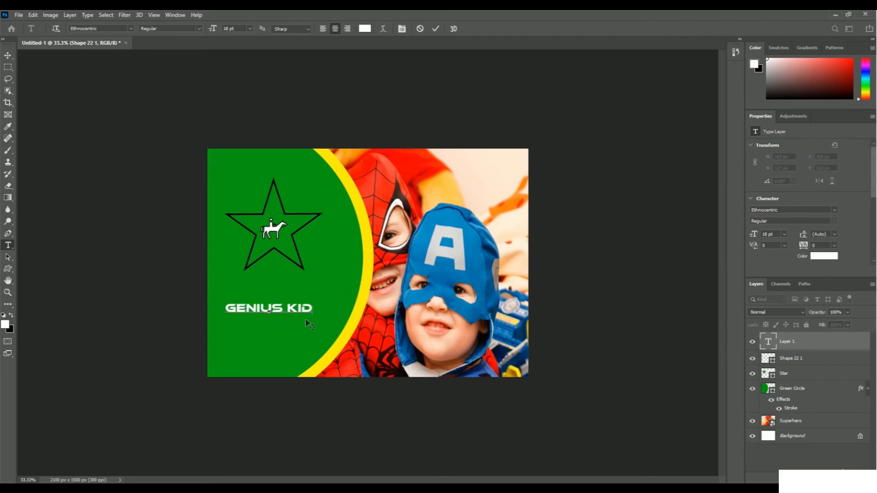
click(436, 29)
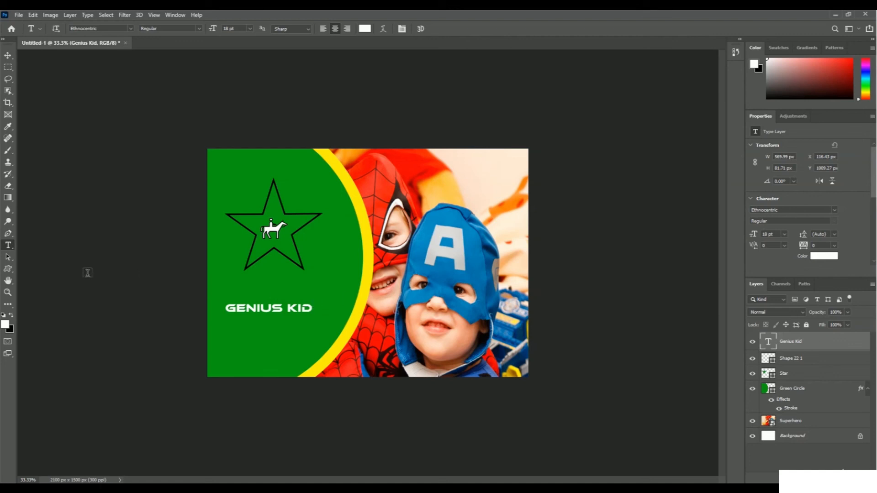
Step: Draw a green rectangle about 705 x 231 px around the Genius Kid text with the Rectangle Tool
click(10, 270)
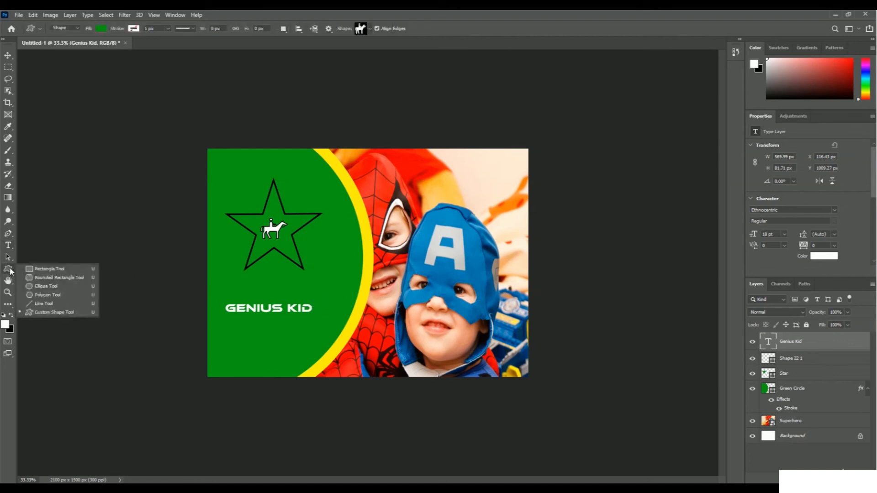
click(70, 271)
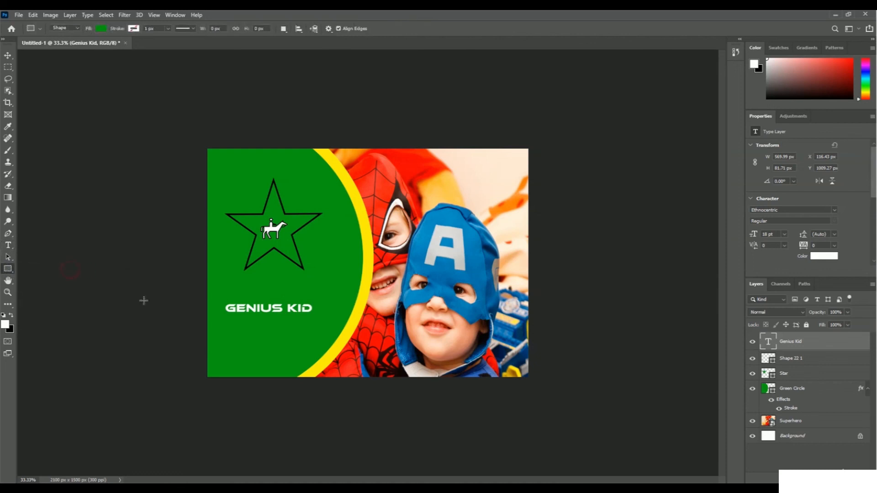
drag(215, 289, 321, 324)
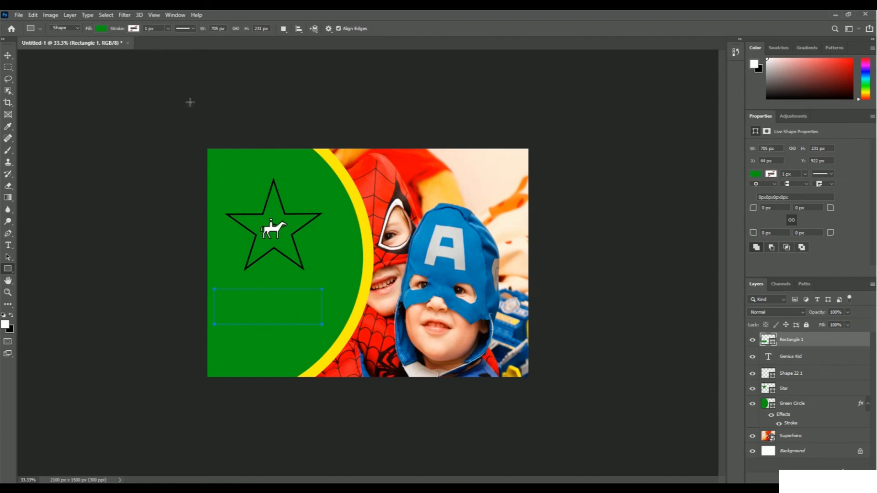
Step: Give the rectangle a 4 px yellow stroke and place its layer beneath the Genius Kid text layer
click(133, 29)
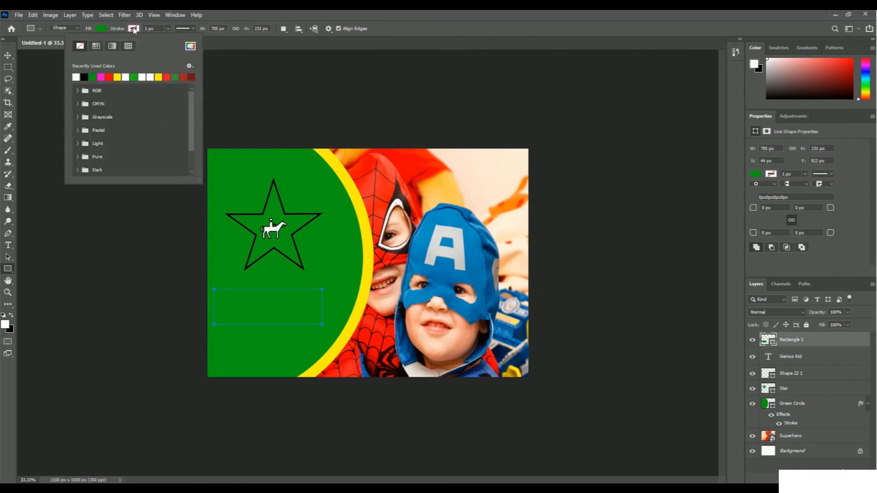
click(117, 76)
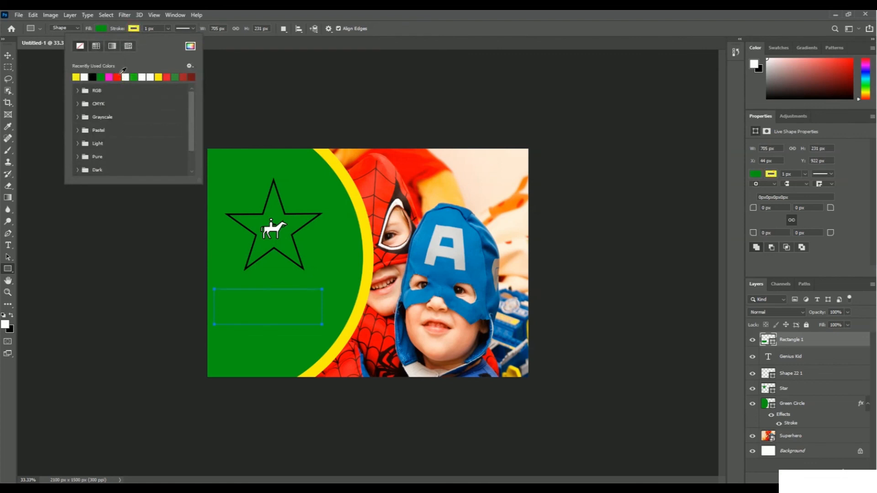
click(145, 29)
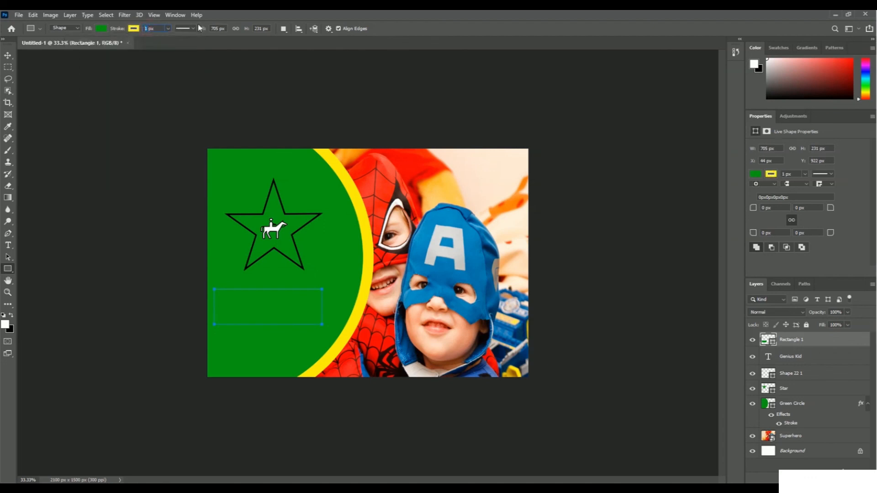
key(Return)
drag(795, 342, 796, 366)
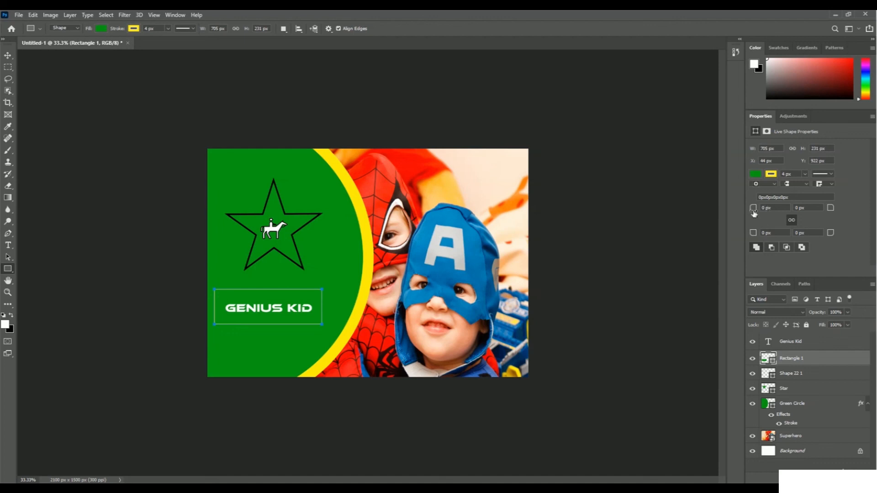
Step: Round all four rectangle corners to 33 px and set its stroke width to 12 px
drag(752, 210, 767, 219)
click(148, 29)
text(12)
key(Return)
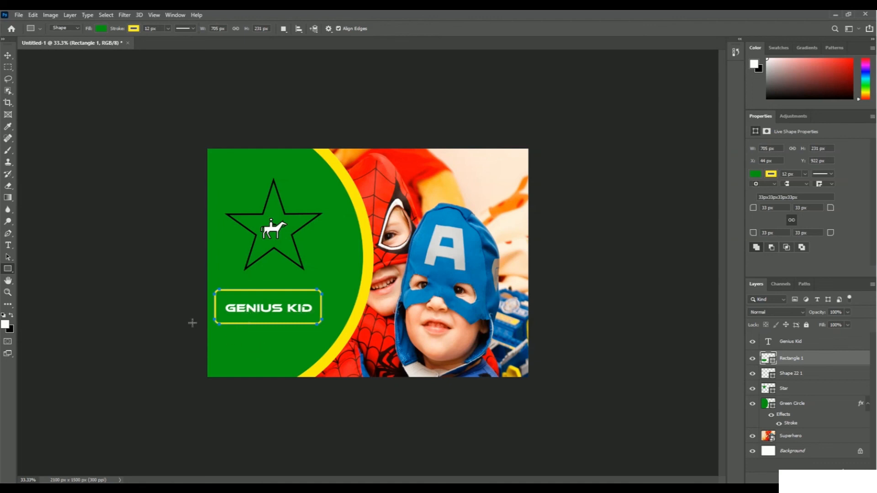
Step: Enlarge the Genius Kid text to about 642 x 124 px with Free Transform so it fills the rounded yellow frame
click(794, 344)
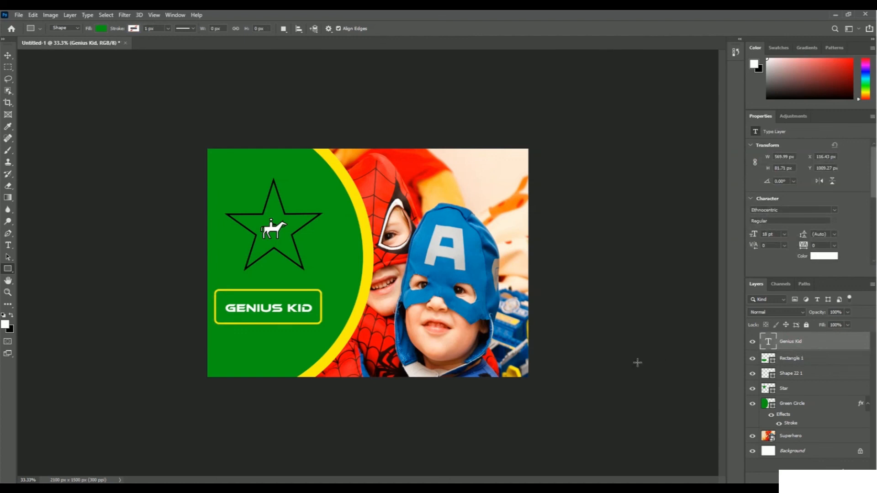
key(ctrl+t)
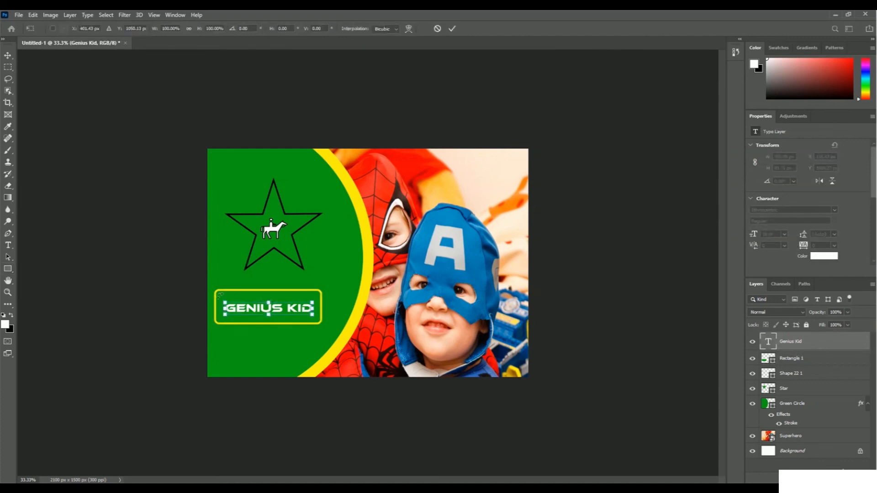
drag(220, 295, 217, 296)
drag(300, 304, 315, 306)
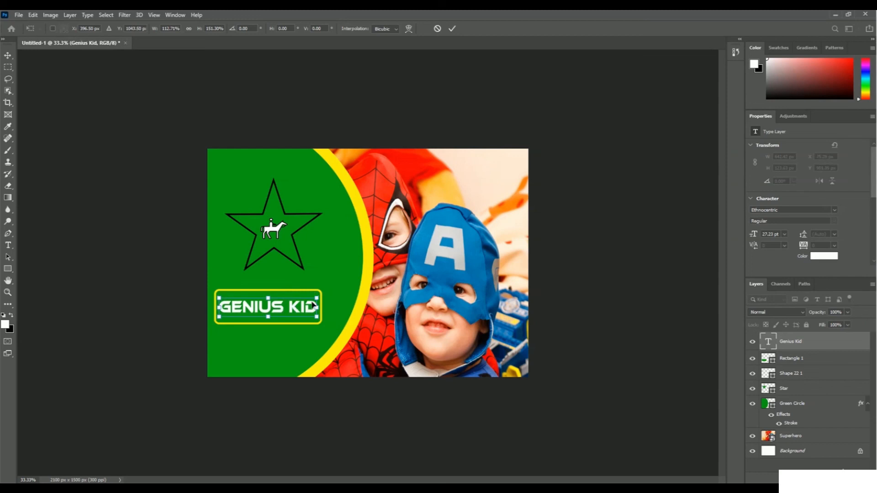
key(Return)
key(u)
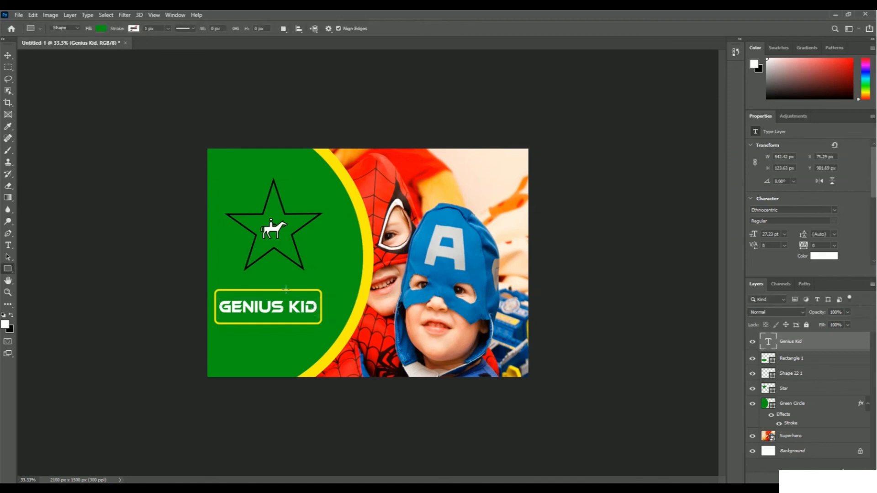